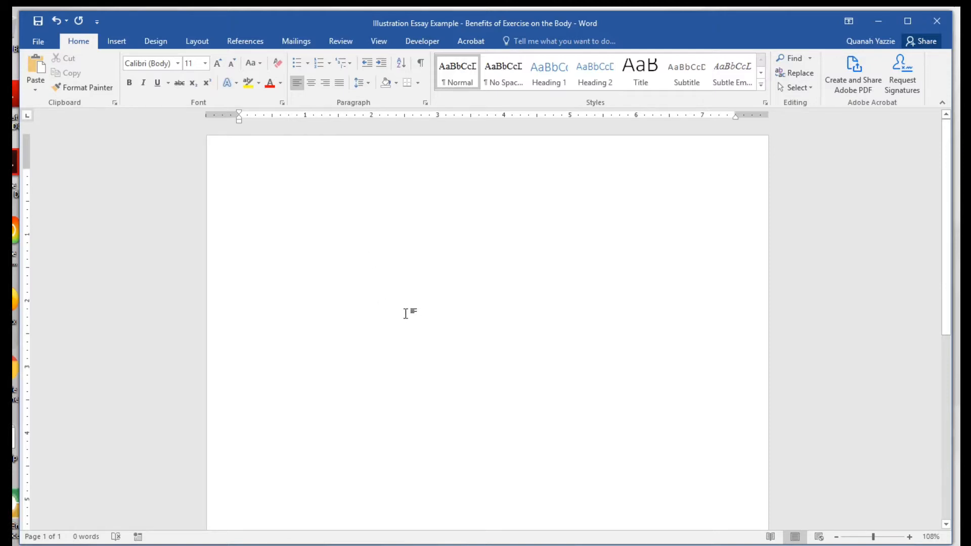
Apply the Normal margin preset so every page margin is 1 inch.
{"action": "scroll", "coordinate": [371, 294], "scroll_direction": "down", "scroll_amount": 1}
{"action": "scroll", "coordinate": [374, 296], "scroll_direction": "up", "scroll_amount": 1}
{"action": "left_click", "coordinate": [195, 42]}
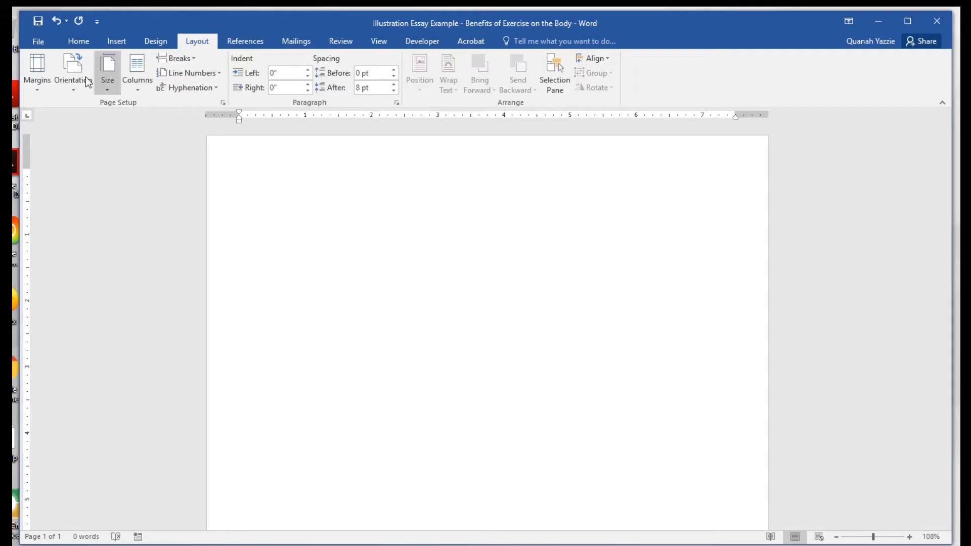
{"action": "left_click", "coordinate": [37, 84]}
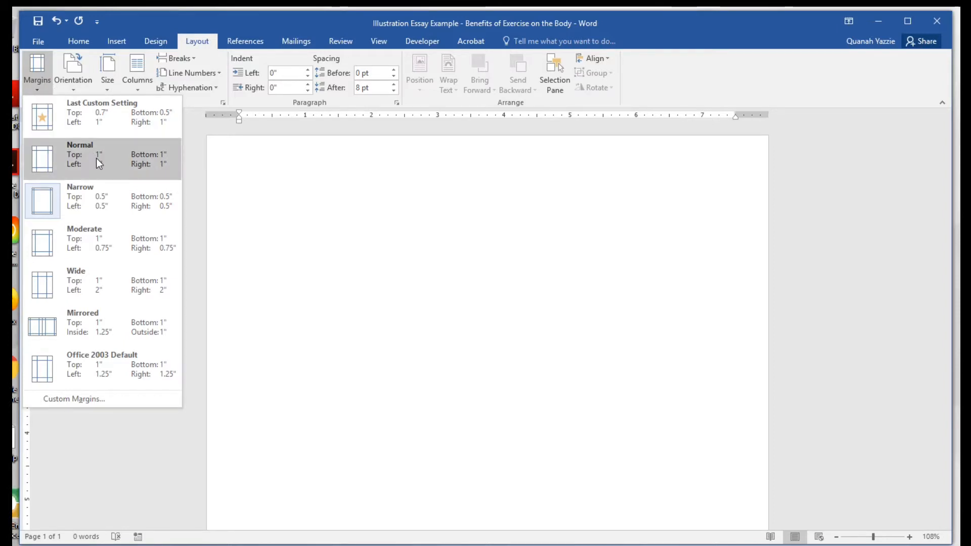
{"action": "left_click", "coordinate": [114, 158]}
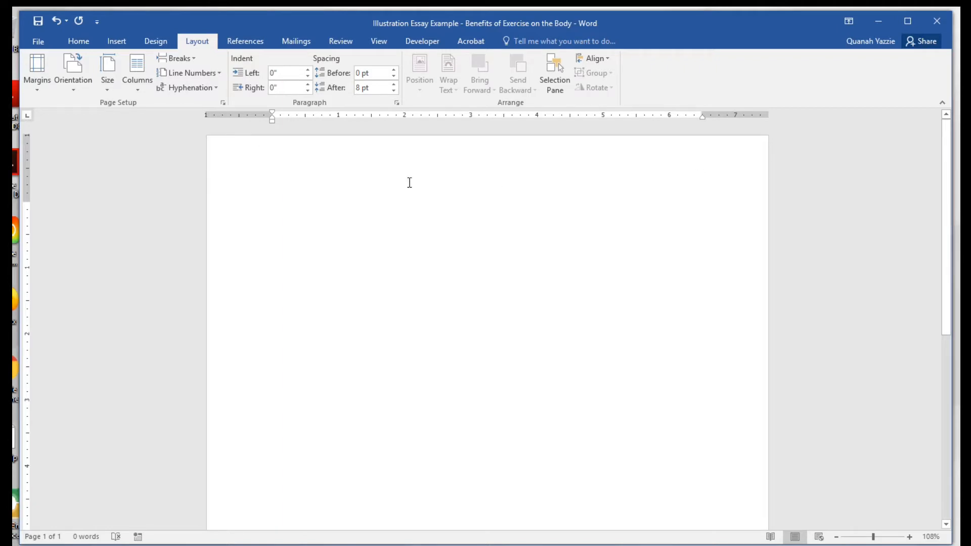
{"action": "scroll", "coordinate": [418, 282], "scroll_direction": "down", "scroll_amount": 3}
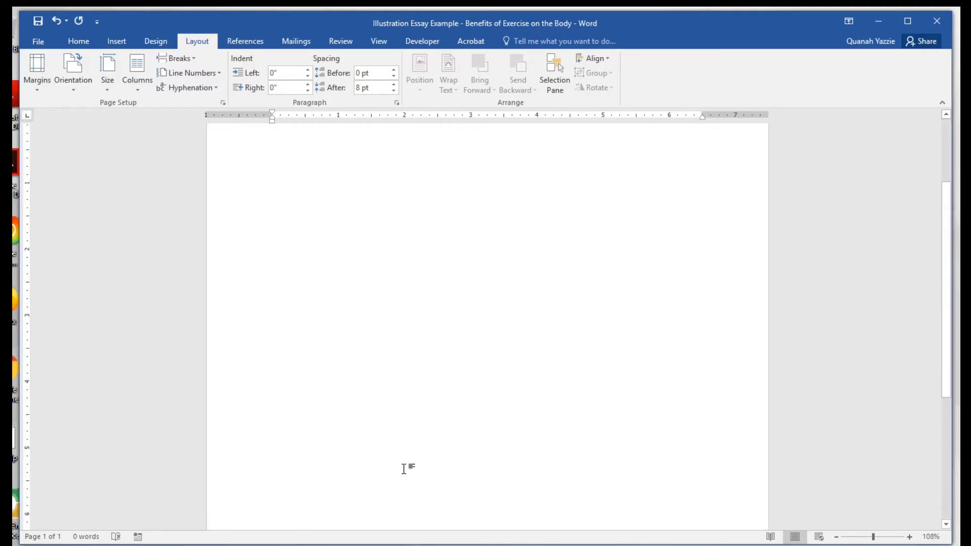
{"action": "scroll", "coordinate": [404, 455], "scroll_direction": "up", "scroll_amount": 3}
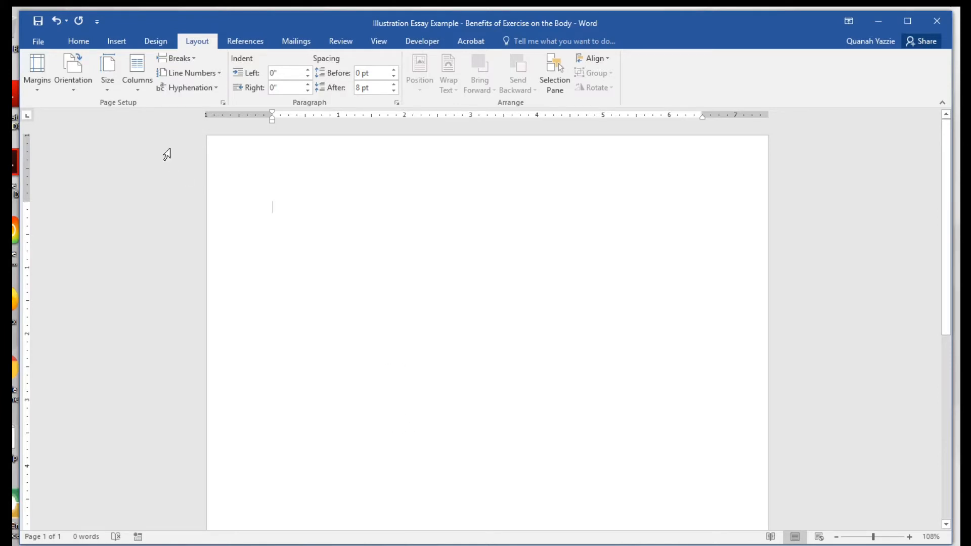
{"action": "left_click", "coordinate": [78, 41]}
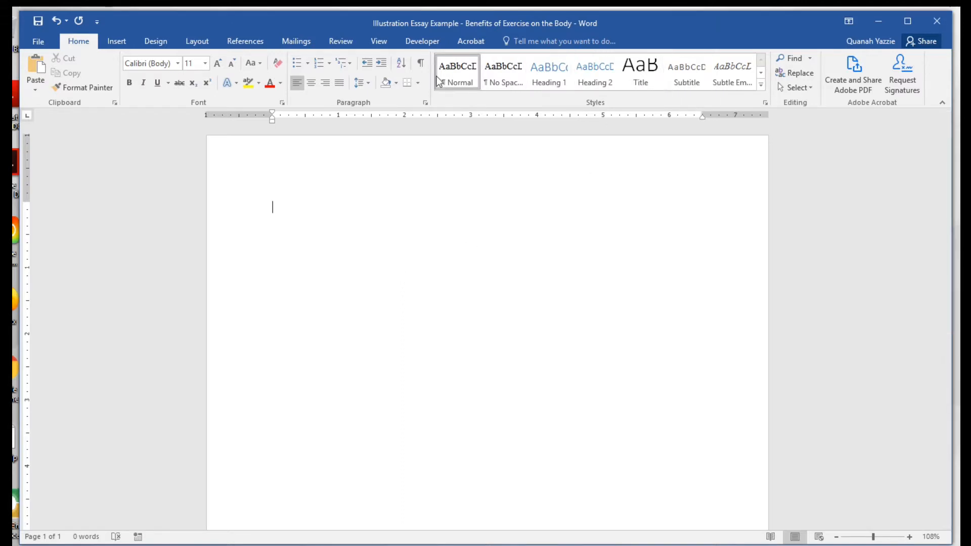
Open Modify Style for the Normal style and replace its name with 'MLA style'.
{"action": "right_click", "coordinate": [465, 73]}
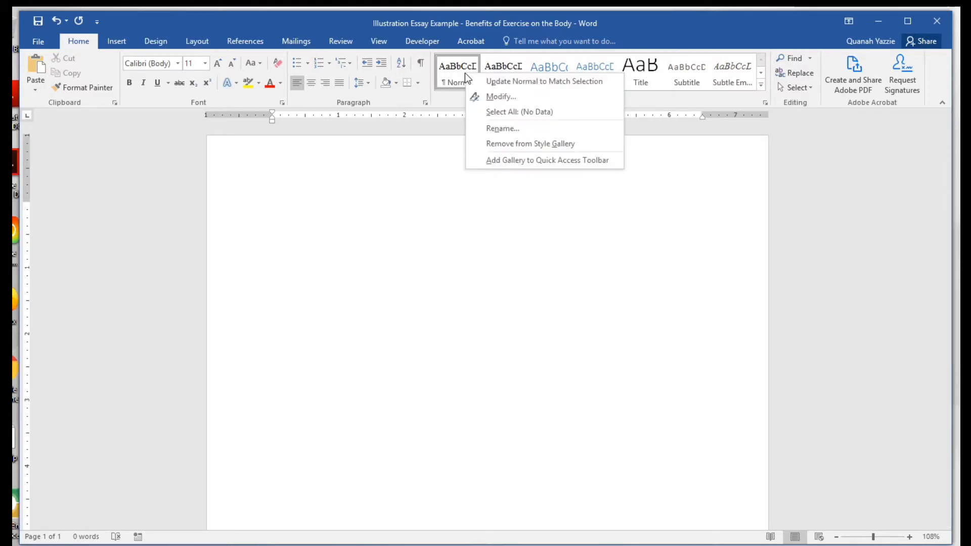
{"action": "left_click", "coordinate": [541, 97]}
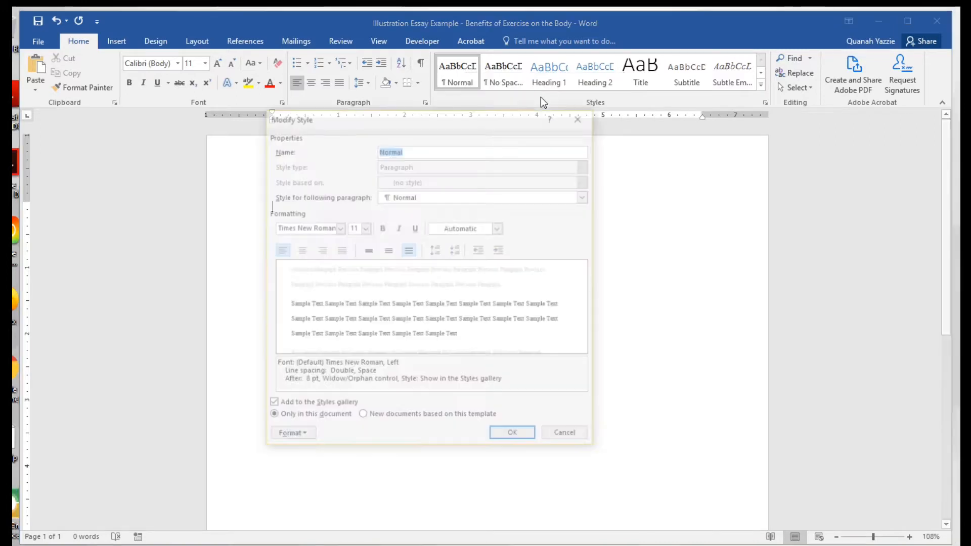
{"action": "left_click_drag", "start_coordinate": [469, 116], "coordinate": [462, 117]}
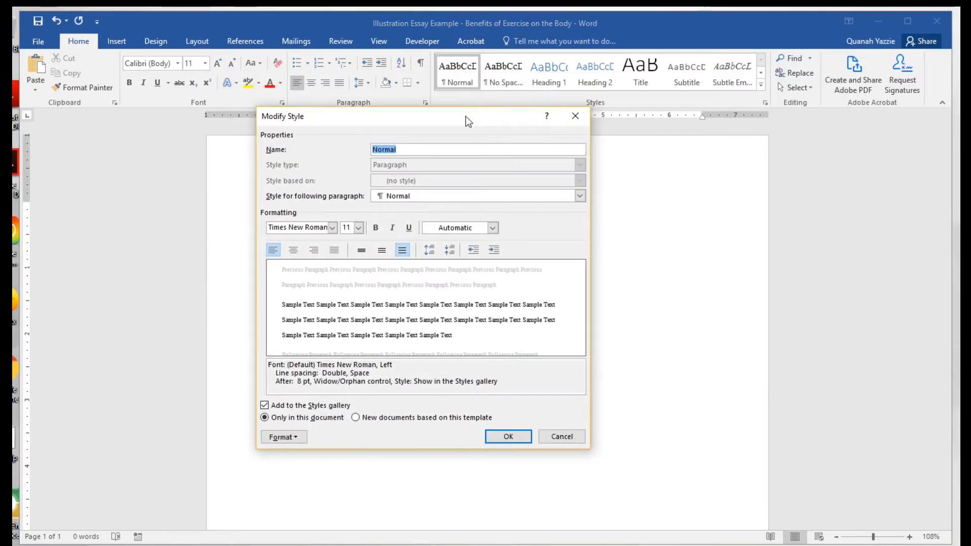
{"action": "left_click_drag", "start_coordinate": [324, 117], "coordinate": [366, 133]}
{"action": "left_click", "coordinate": [418, 161]}
{"action": "double_click", "coordinate": [420, 161]}
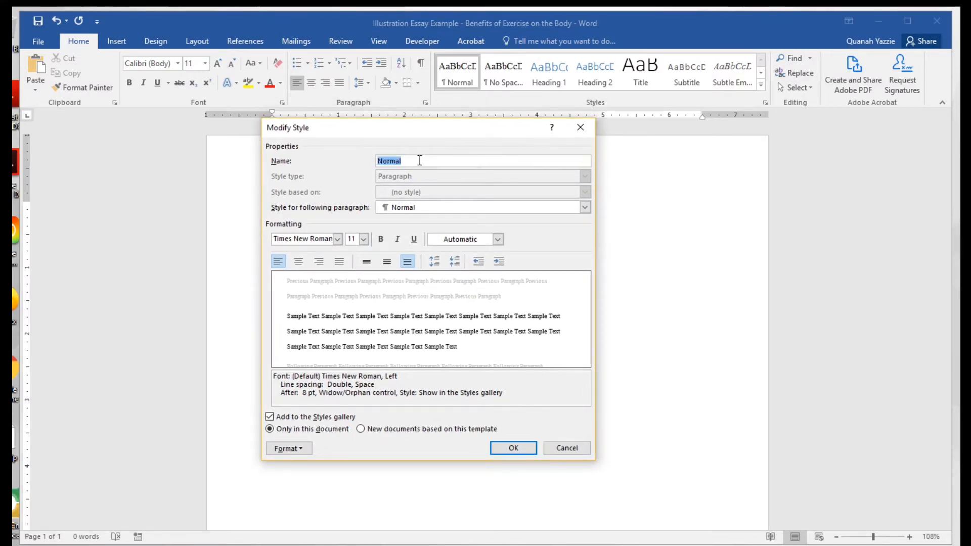
{"action": "type", "text": "MLA "}
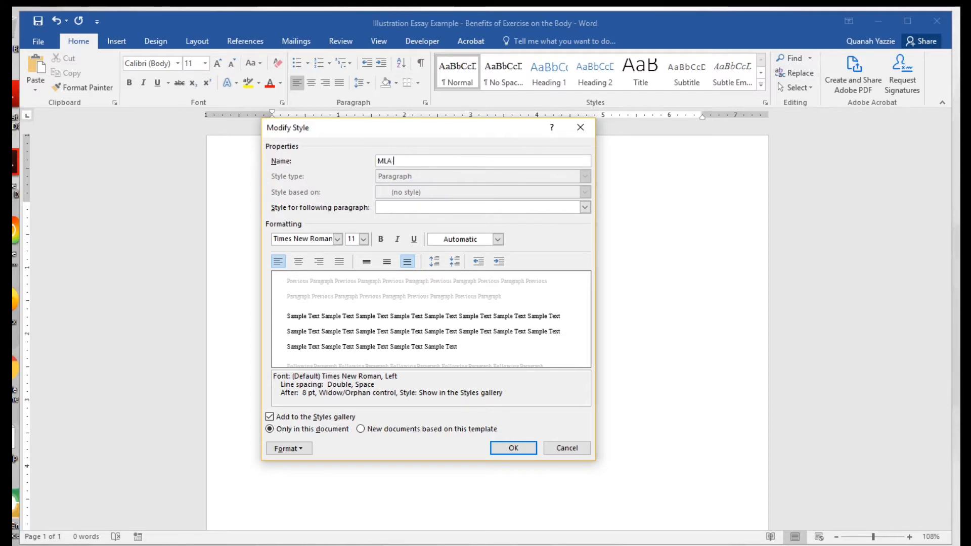
{"action": "type", "text": "style"}
Set the style's font to Times New Roman at 12 pt.
{"action": "left_click", "coordinate": [337, 241]}
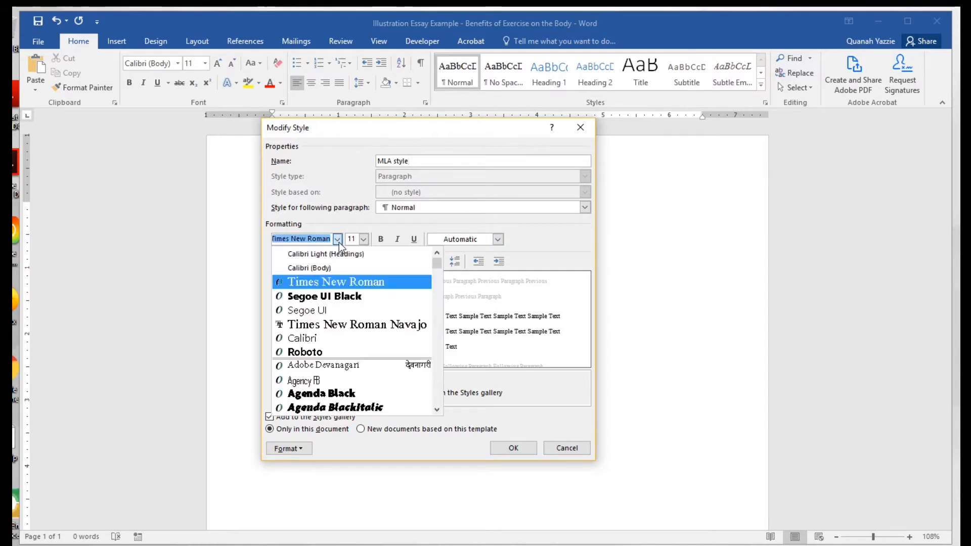
{"action": "left_click", "coordinate": [350, 281]}
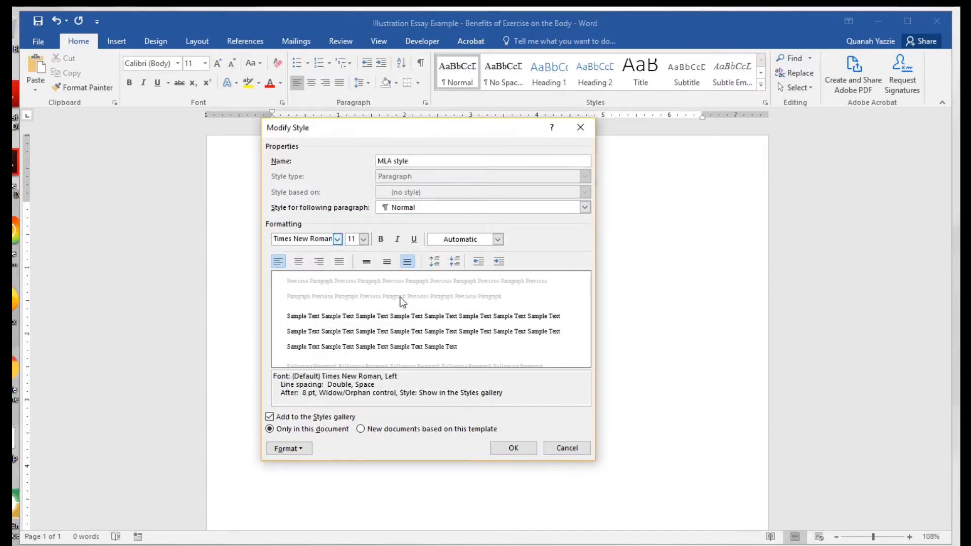
{"action": "left_click", "coordinate": [364, 239]}
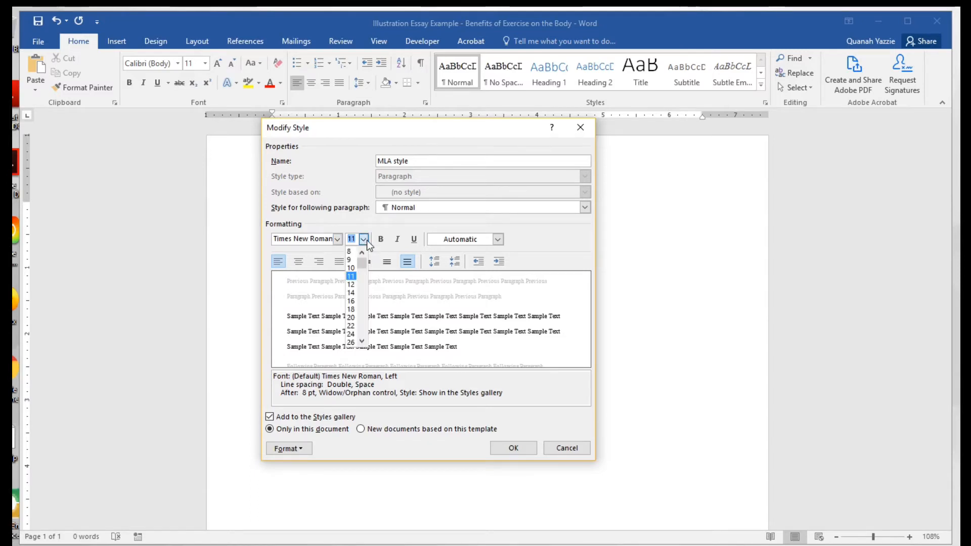
{"action": "left_click", "coordinate": [353, 283]}
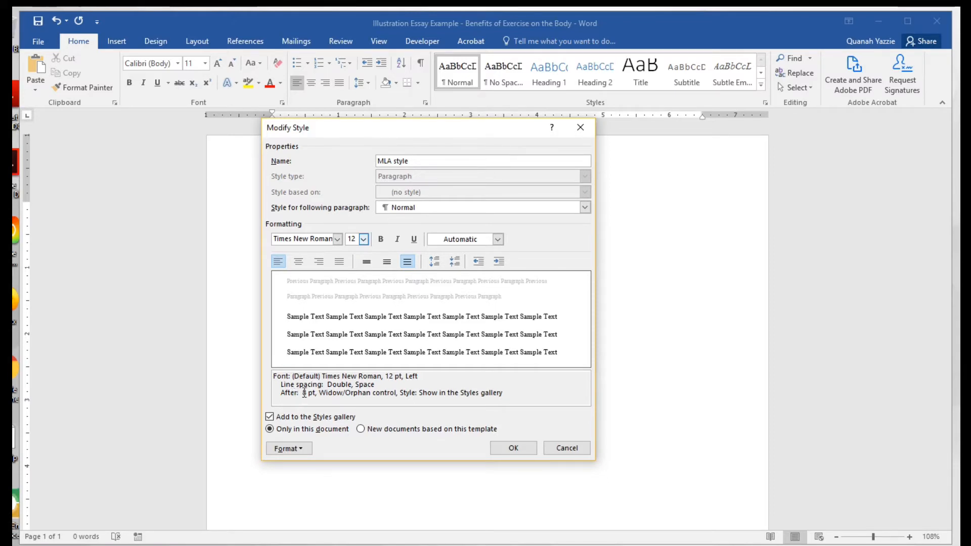
Reduce the paragraph spacing before and after to zero, then save the MLA style.
{"action": "left_click", "coordinate": [439, 265]}
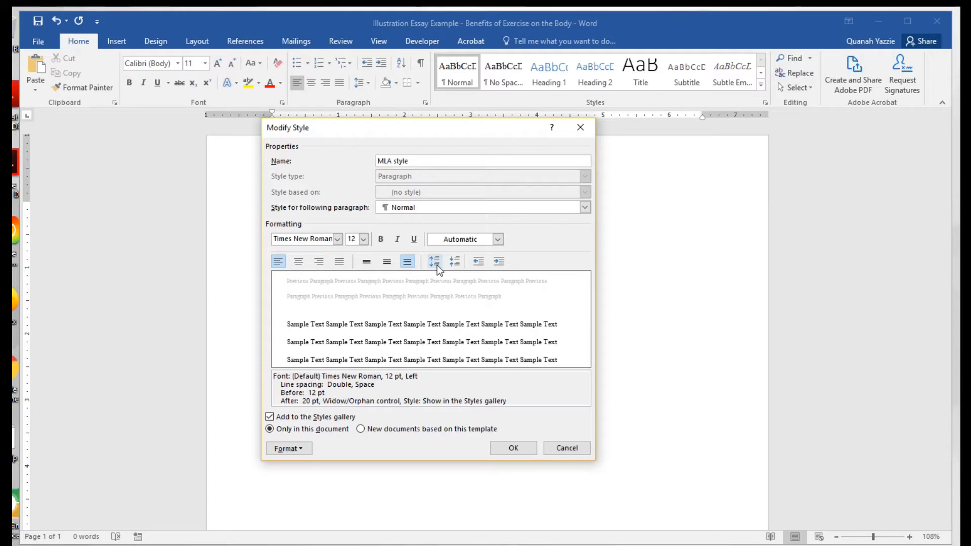
{"action": "left_click", "coordinate": [437, 265]}
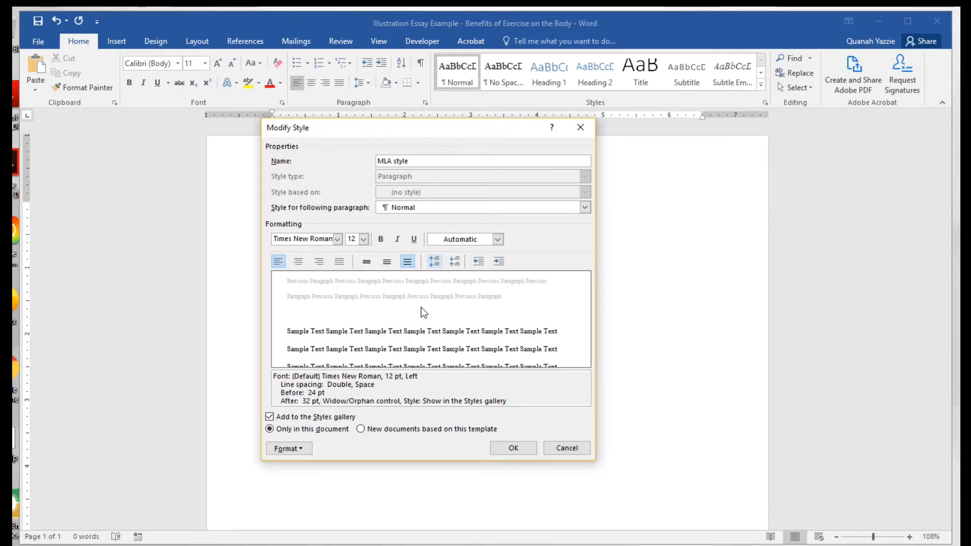
{"action": "left_click", "coordinate": [457, 262]}
{"action": "left_click", "coordinate": [457, 262]}
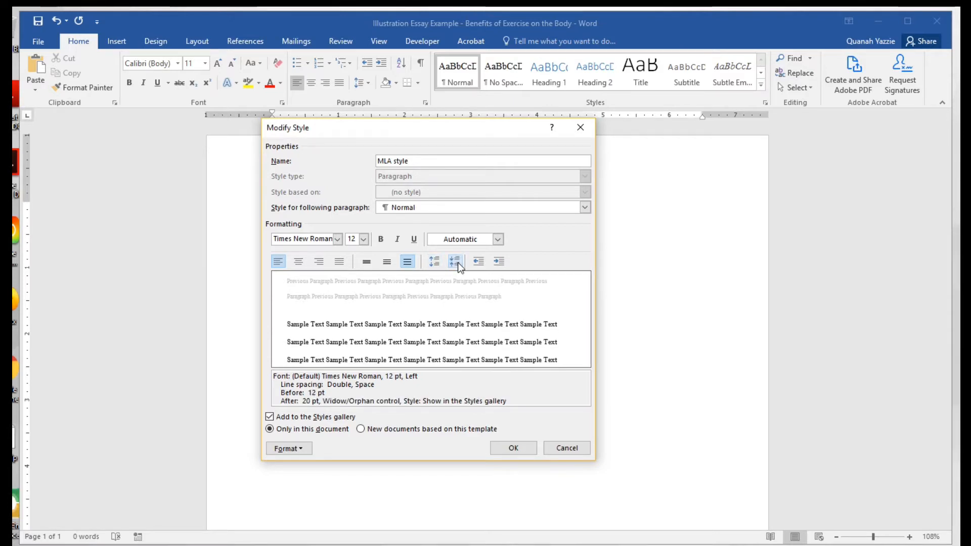
{"action": "left_click", "coordinate": [457, 263]}
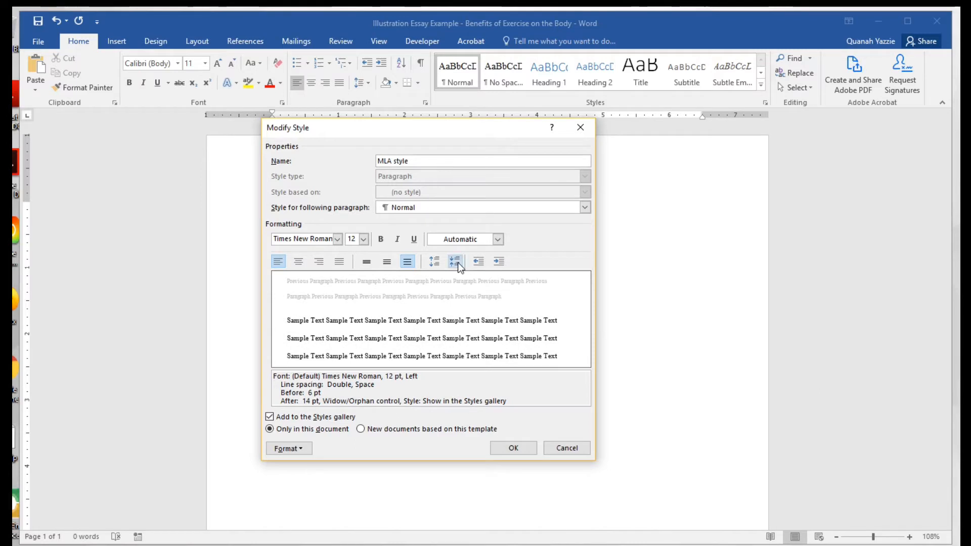
{"action": "left_click", "coordinate": [457, 263]}
{"action": "left_click", "coordinate": [457, 263]}
{"action": "left_click", "coordinate": [457, 262]}
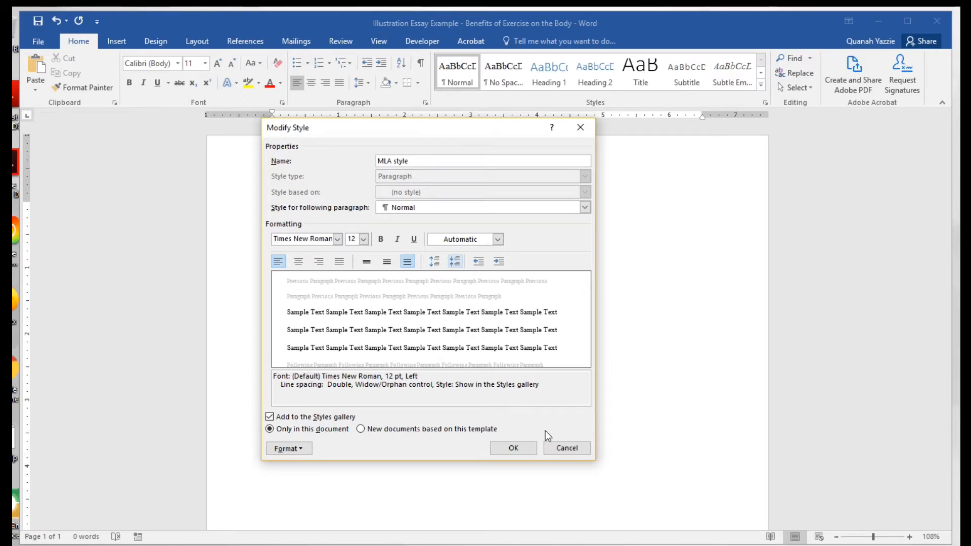
{"action": "left_click", "coordinate": [517, 446]}
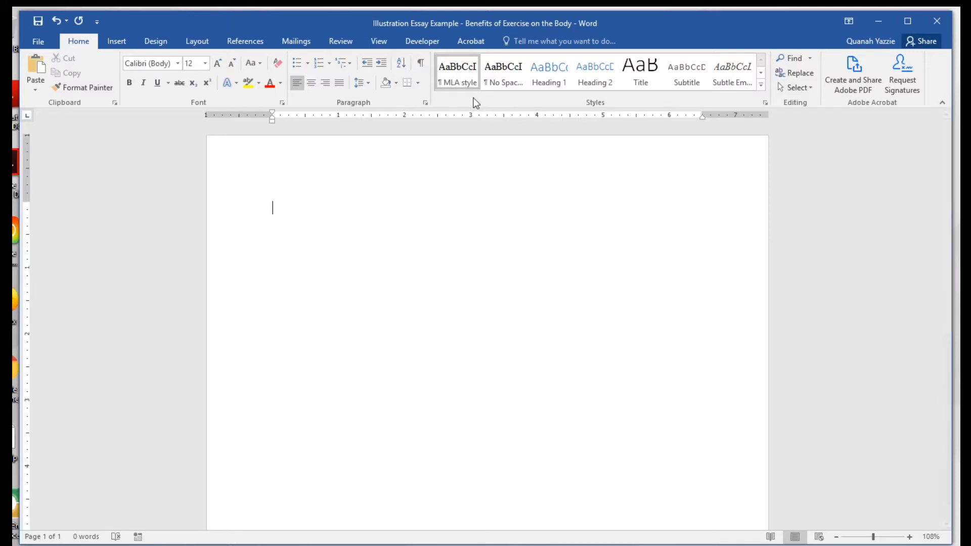
Apply MLA style to the blank page and confirm line spacing remains 2.0.
{"action": "left_click", "coordinate": [452, 78]}
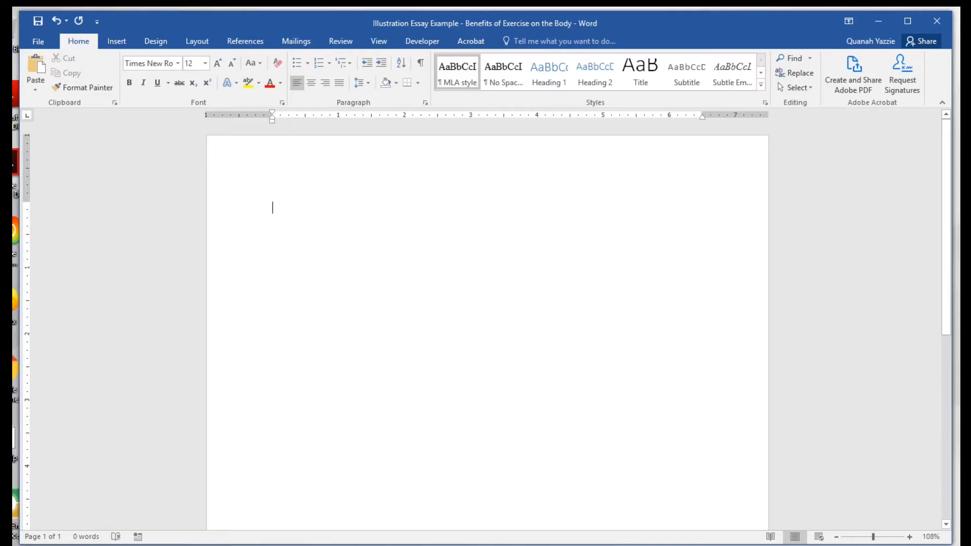
{"action": "left_click", "coordinate": [367, 85]}
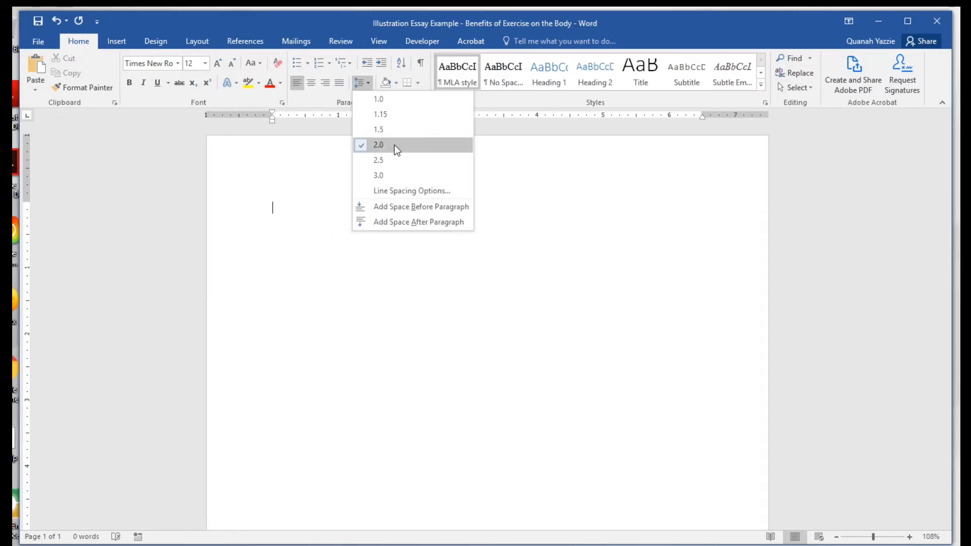
{"action": "left_click", "coordinate": [331, 231]}
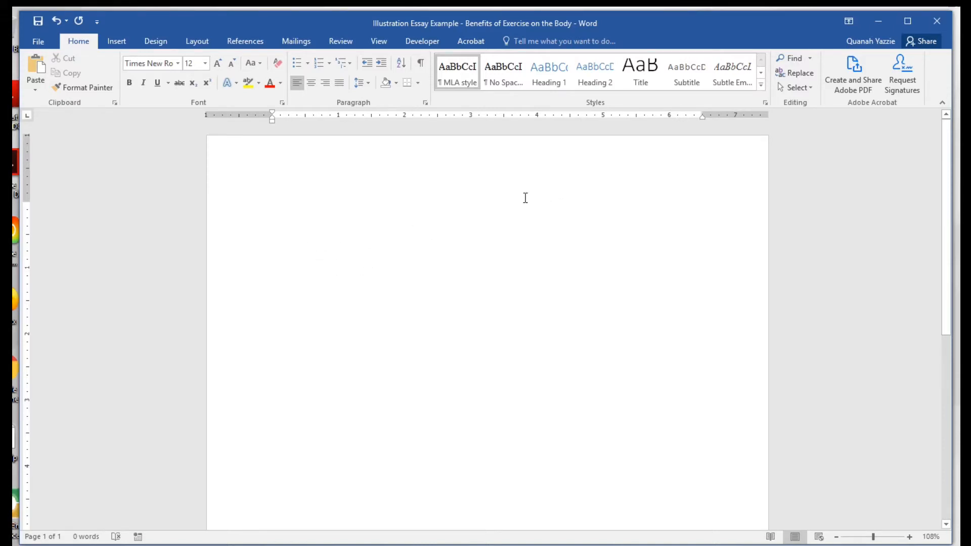
Insert a plain page number at the top right of the header.
{"action": "double_click", "coordinate": [487, 161]}
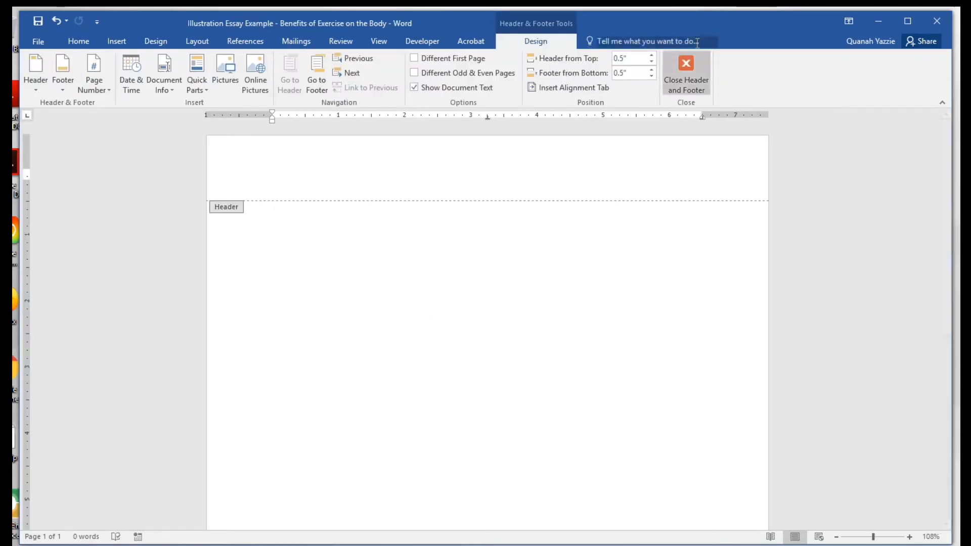
{"action": "left_click", "coordinate": [687, 69]}
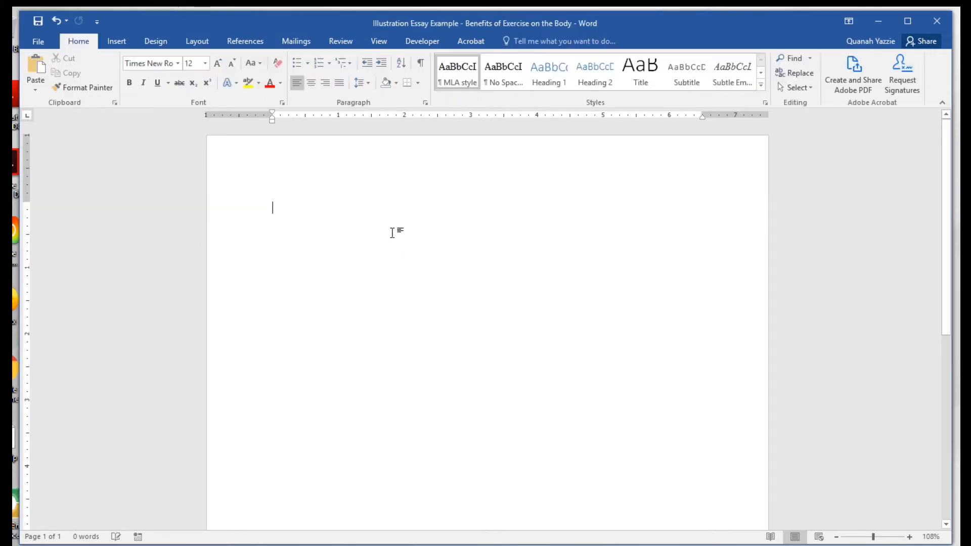
{"action": "left_click", "coordinate": [119, 40]}
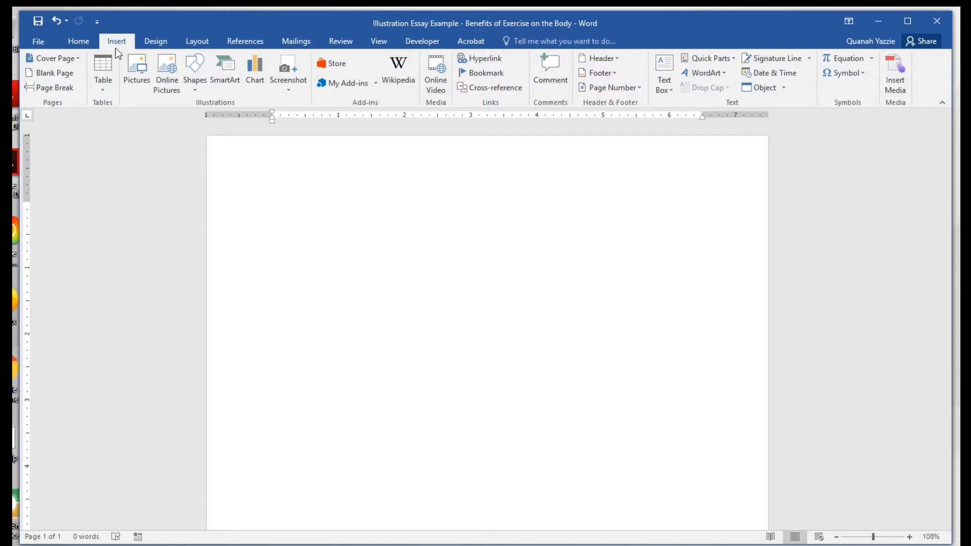
{"action": "left_click", "coordinate": [619, 88]}
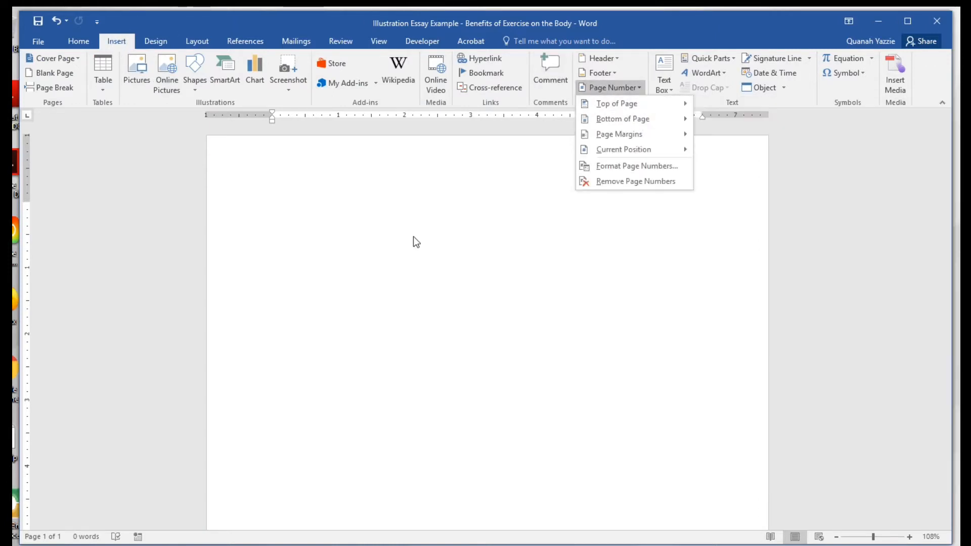
{"action": "left_click", "coordinate": [402, 260]}
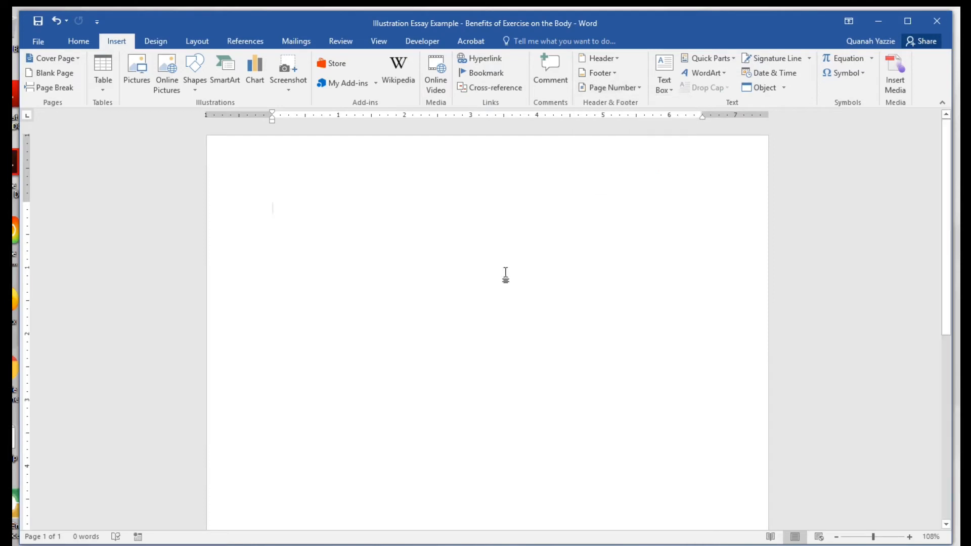
{"action": "double_click", "coordinate": [463, 161]}
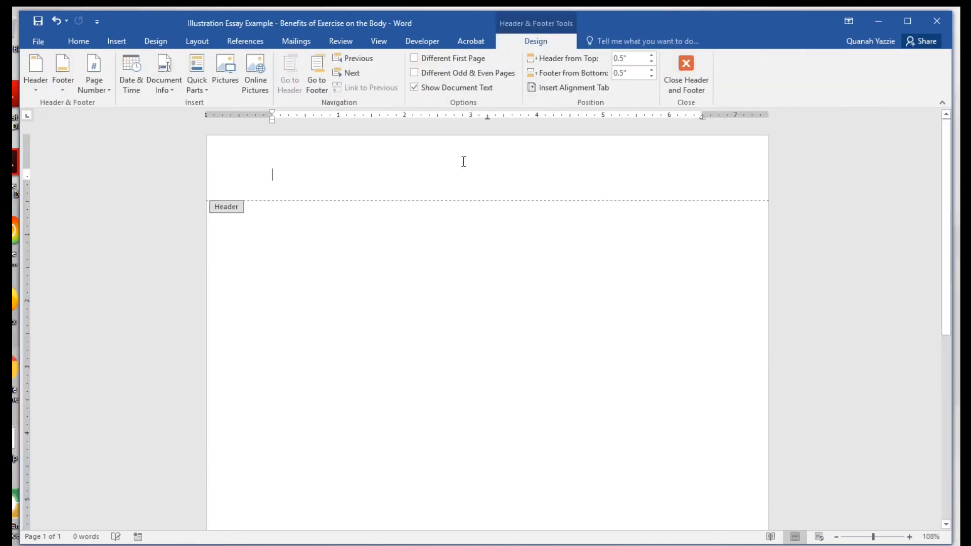
{"action": "left_click", "coordinate": [102, 78]}
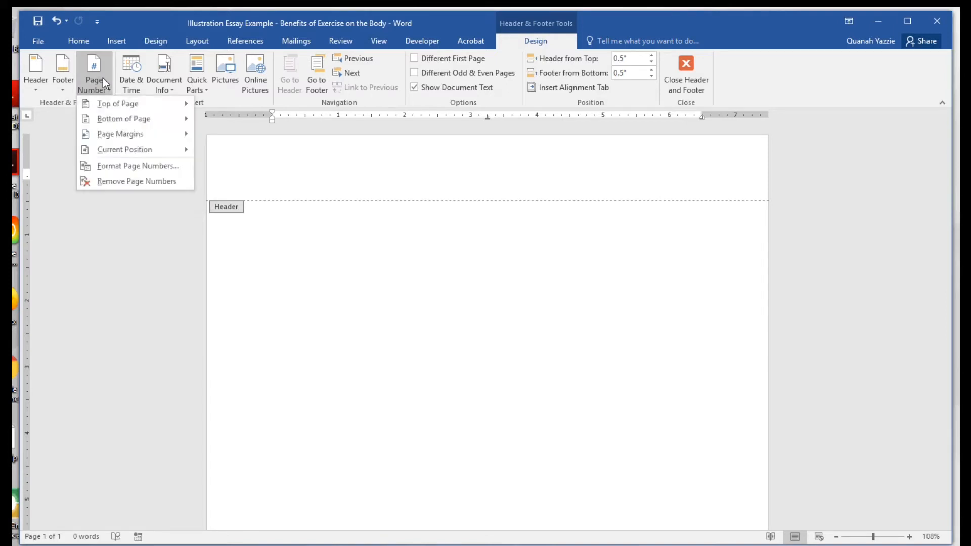
{"action": "mouse_move", "coordinate": [117, 107]}
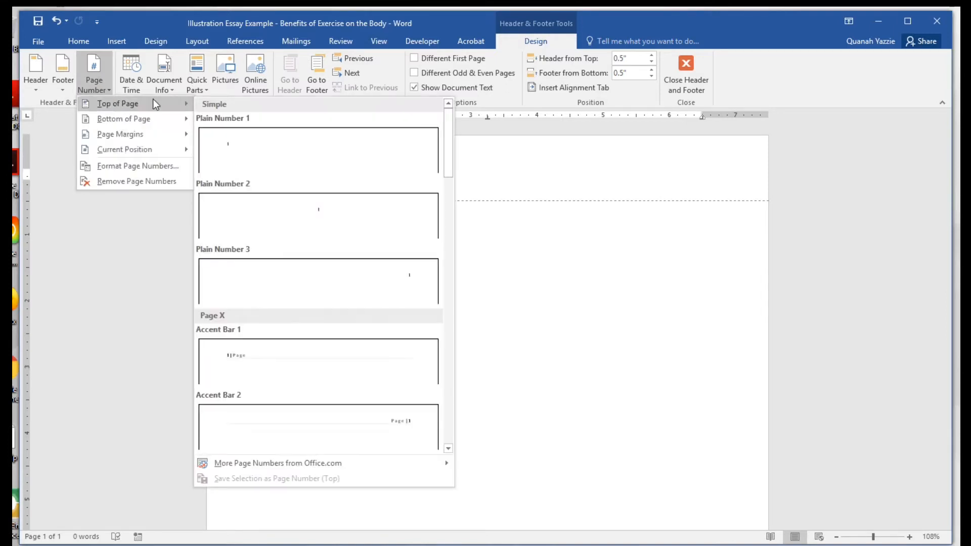
{"action": "left_click", "coordinate": [392, 276]}
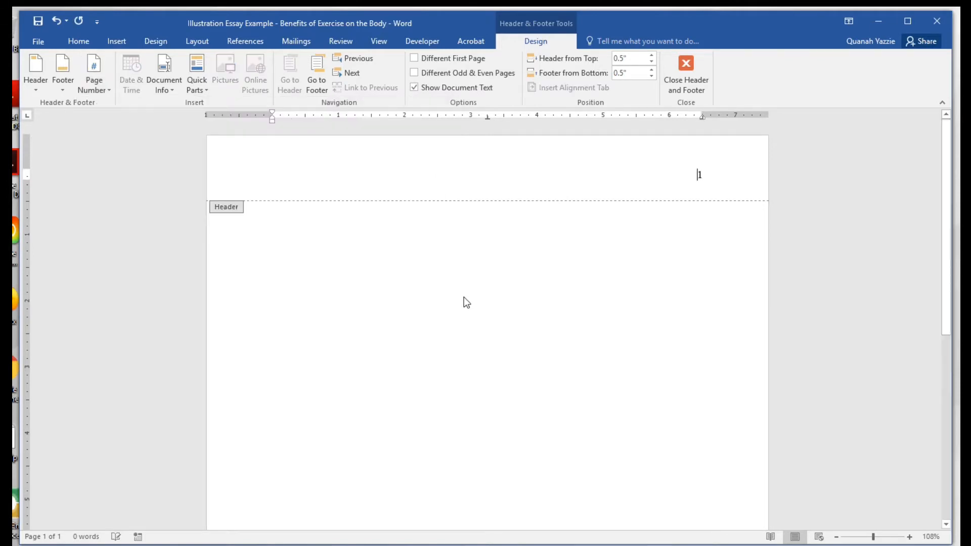
Type the author's surname before the header page number and leave the header.
{"action": "left_click", "coordinate": [693, 180]}
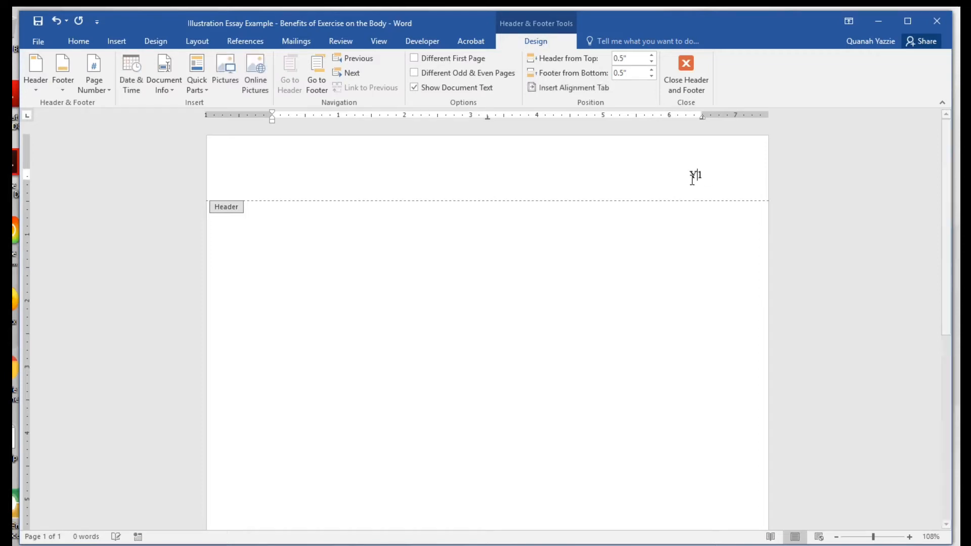
{"action": "type", "text": "Yazzie"}
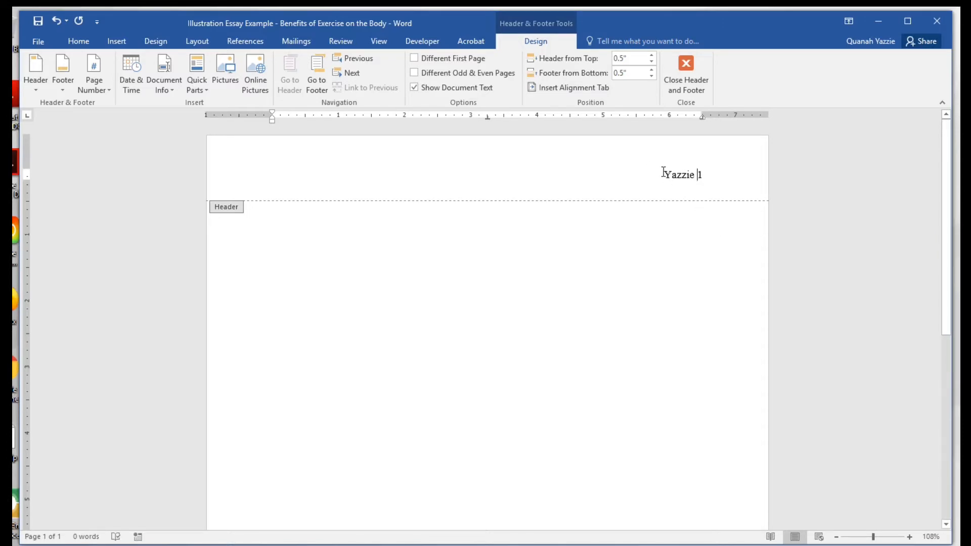
{"action": "left_click", "coordinate": [686, 80]}
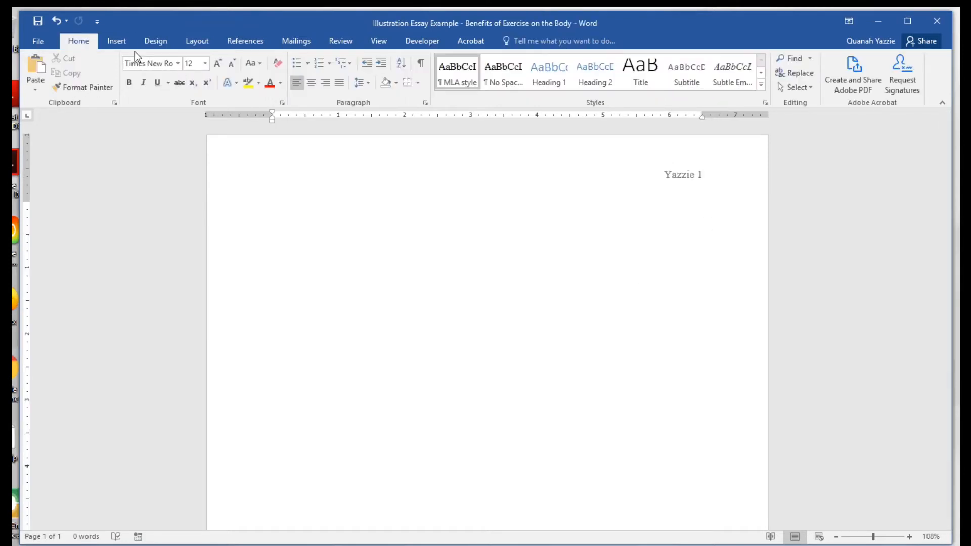
{"action": "left_click", "coordinate": [121, 44]}
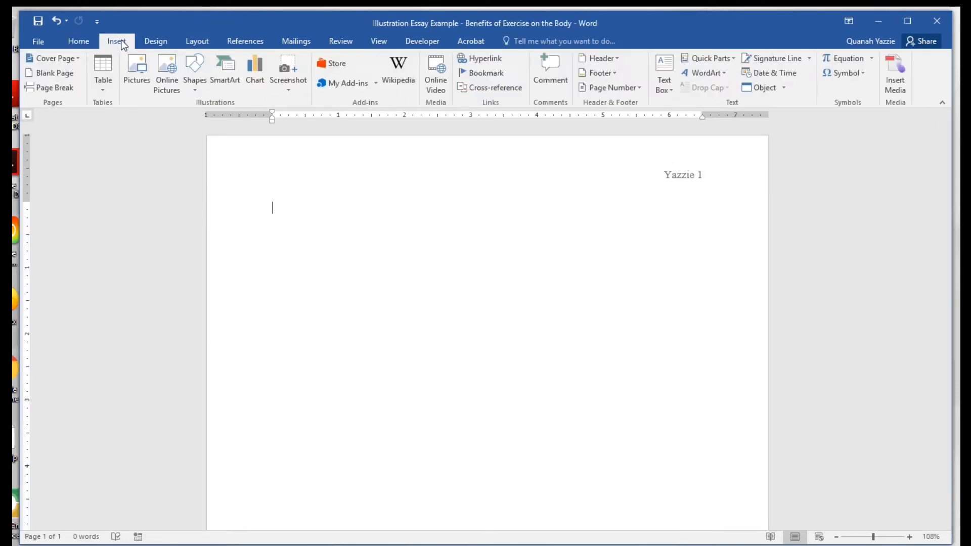
{"action": "left_click", "coordinate": [58, 74]}
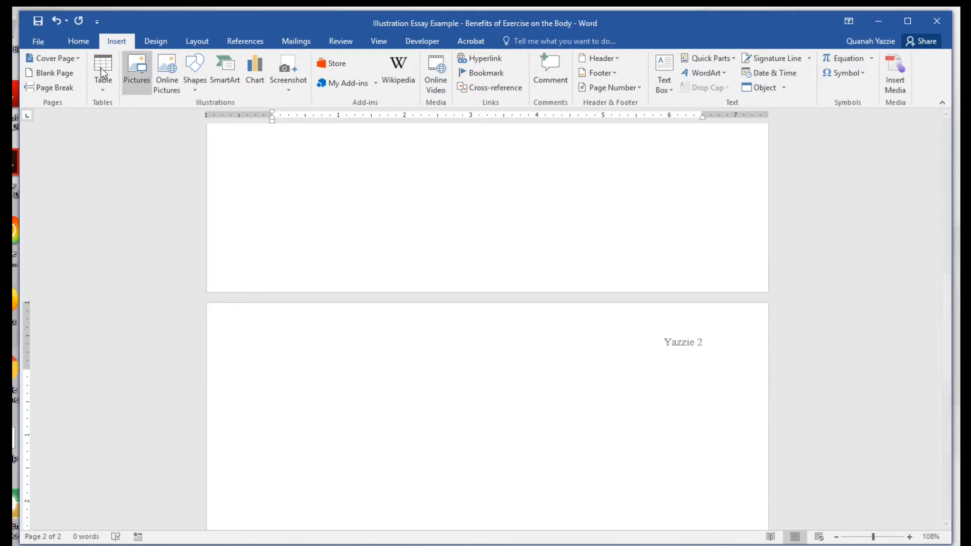
{"action": "left_click", "coordinate": [59, 73]}
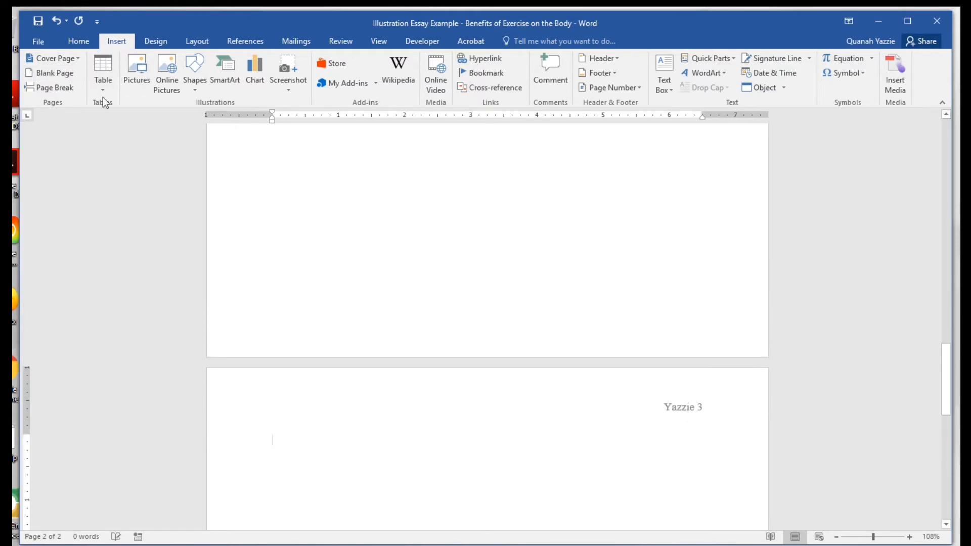
{"action": "key", "text": "ctrl+z"}
{"action": "key", "text": "ctrl+z"}
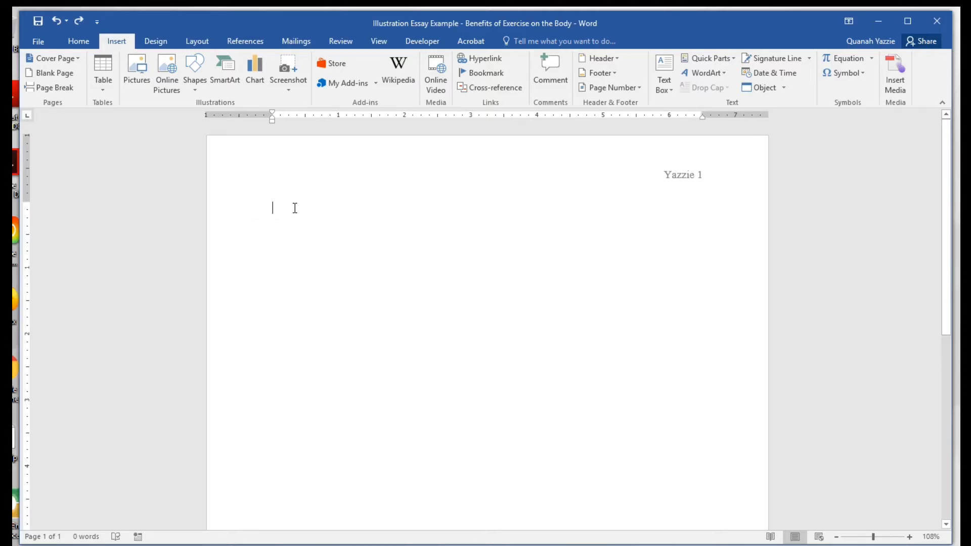
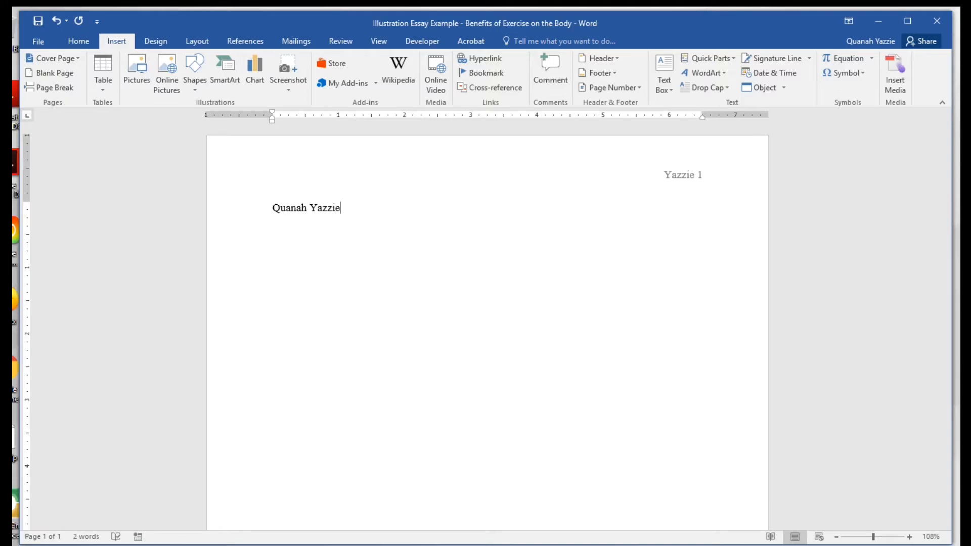
Type the student's name, the instructor's name and 'English 101 Section 34' on separate lines.
{"action": "key", "text": "Return"}
{"action": "key", "text": "Return"}
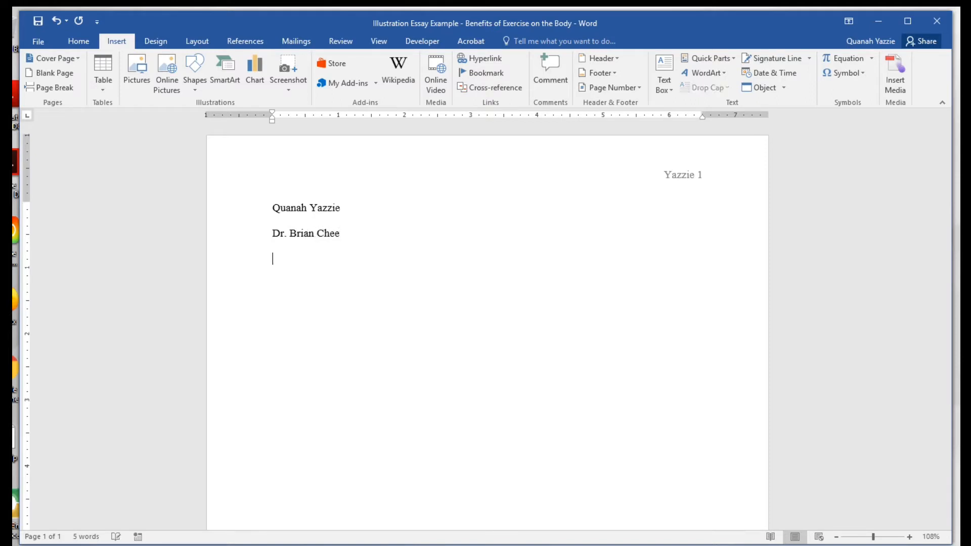
{"action": "type", "text": "English 101 Secti"}
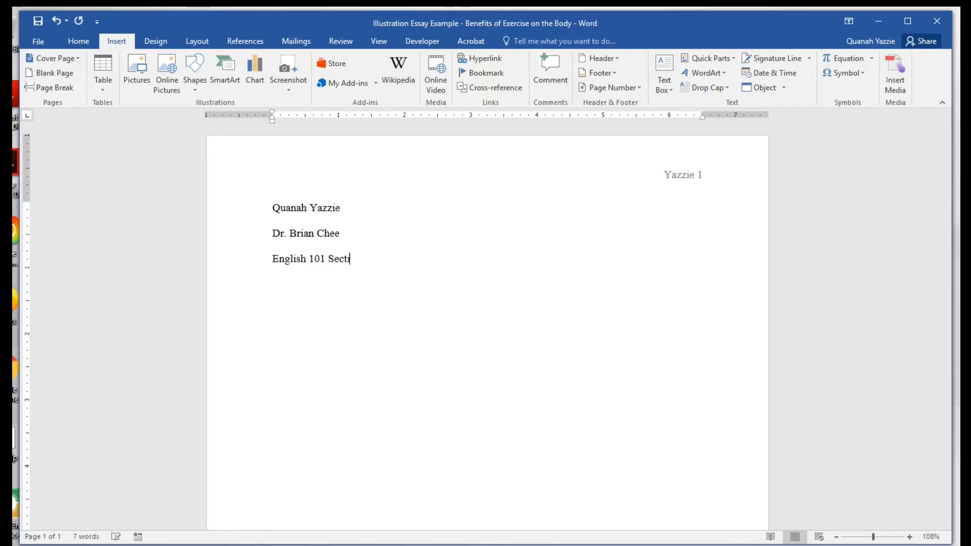
{"action": "type", "text": "on 34"}
{"action": "key", "text": "Return"}
Add the date line '04 August 2020' and check its spacing.
{"action": "type", "text": "04 A"}
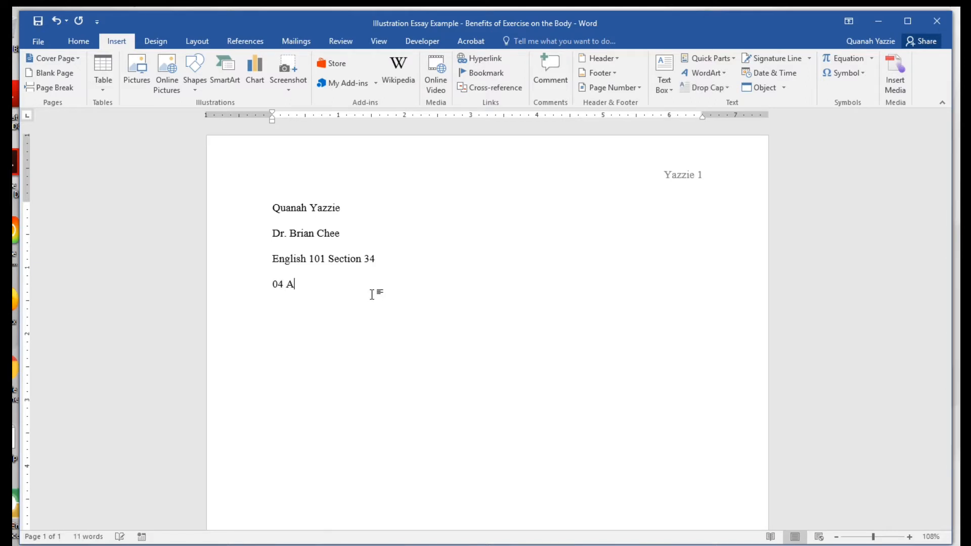
{"action": "type", "text": "ugust 2020"}
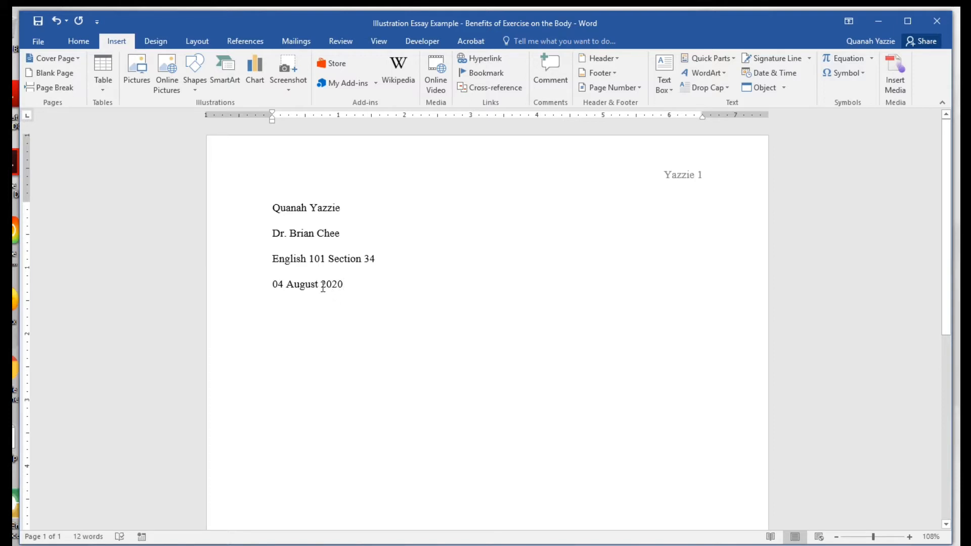
{"action": "left_click_drag", "start_coordinate": [323, 286], "coordinate": [318, 284]}
{"action": "left_click_drag", "start_coordinate": [289, 286], "coordinate": [284, 286]}
{"action": "left_click", "coordinate": [361, 335]}
{"action": "left_click_drag", "start_coordinate": [322, 284], "coordinate": [318, 284]}
{"action": "left_click", "coordinate": [349, 293]}
Add the line 'Illustration Essay (Final)', replacing the '(2nd Draft)' wording.
{"action": "key", "text": "Return"}
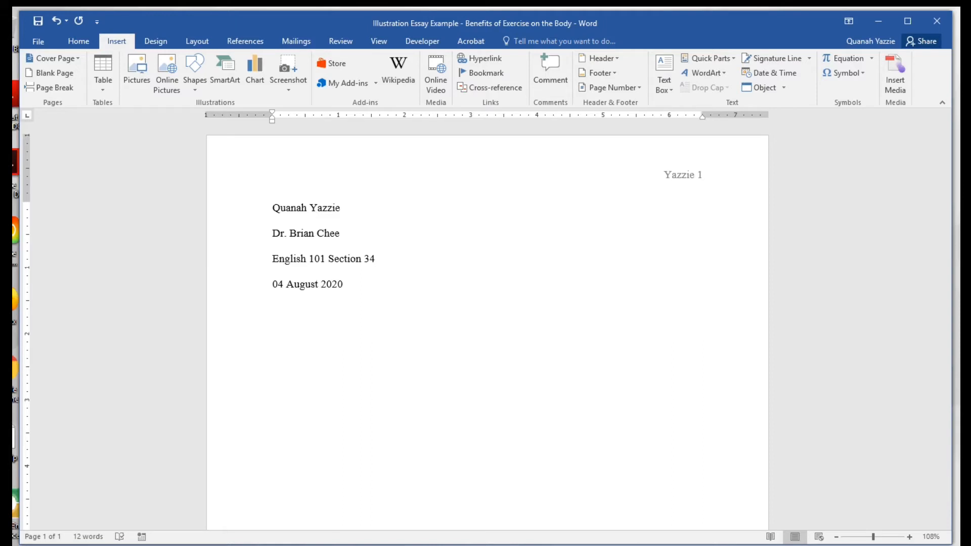
{"action": "type", "text": "Illustration Essay"}
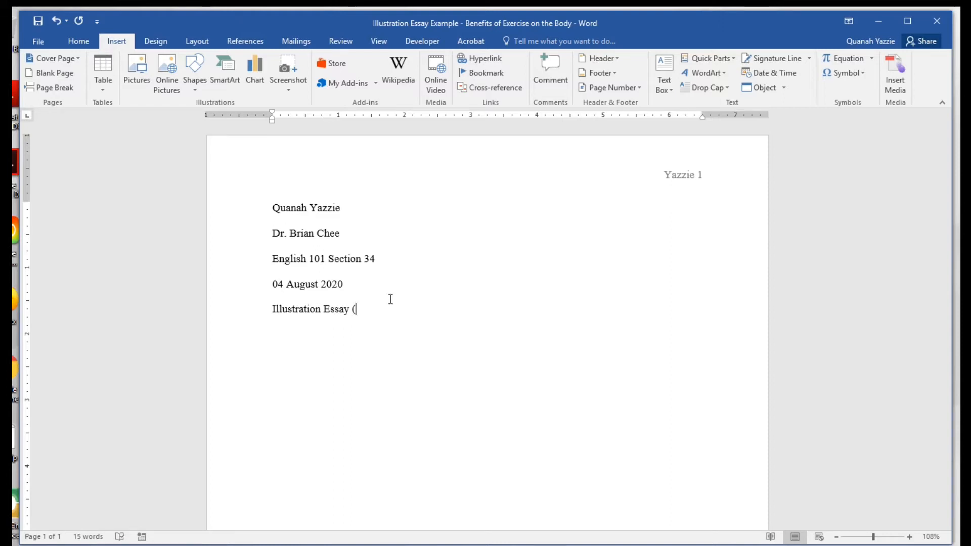
{"action": "type", "text": "(2nd Draft"}
{"action": "key", "text": "BackSpace"}
{"action": "key", "text": "BackSpace"}
{"action": "key", "text": "BackSpace"}
{"action": "key", "text": "BackSpace"}
{"action": "key", "text": "BackSpace"}
{"action": "key", "text": "BackSpace"}
{"action": "key", "text": "BackSpace"}
{"action": "key", "text": "BackSpace"}
{"action": "key", "text": "BackSpace"}
{"action": "key", "text": "BackSpace"}
{"action": "type", "text": "Final)"}
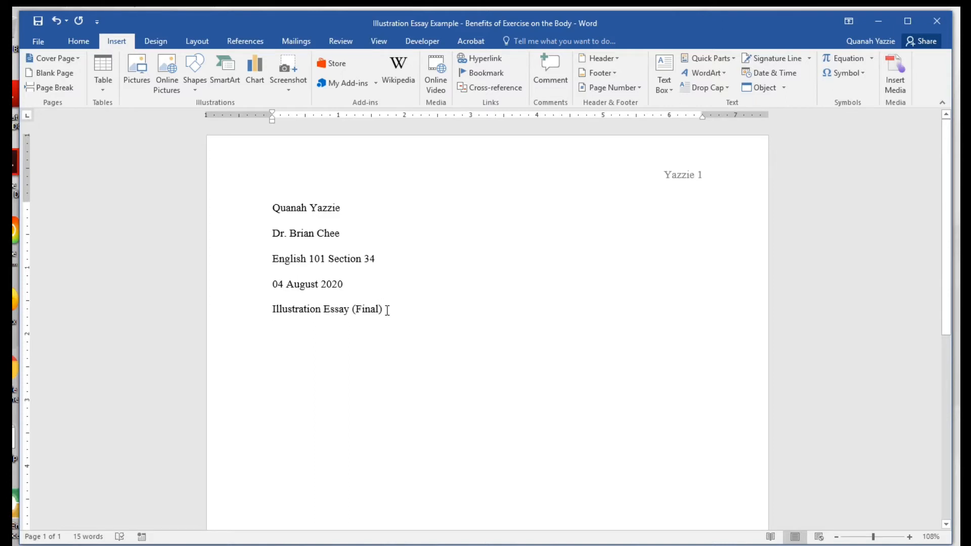
{"action": "double_click", "coordinate": [387, 310]}
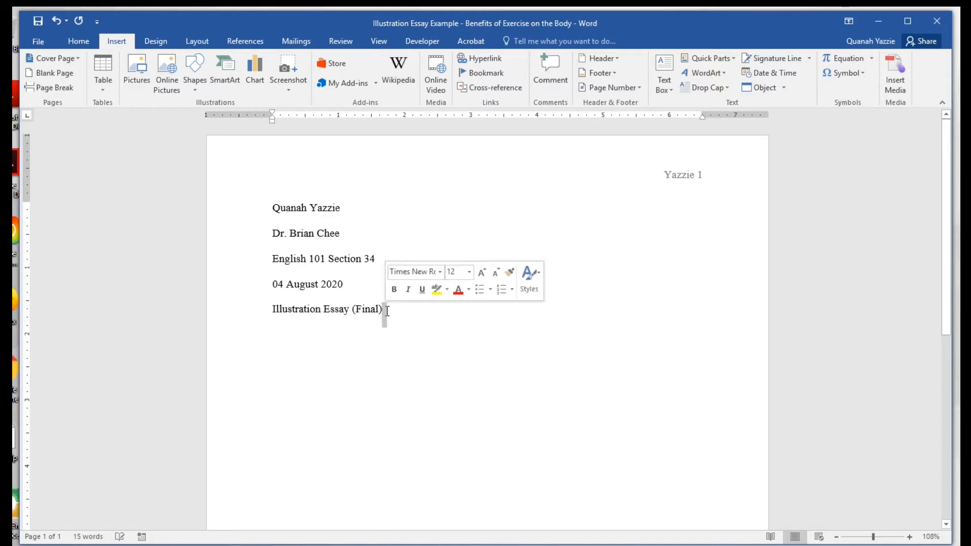
Review each of the five heading lines, then open a new line after '(Final)'.
{"action": "left_click", "coordinate": [388, 310]}
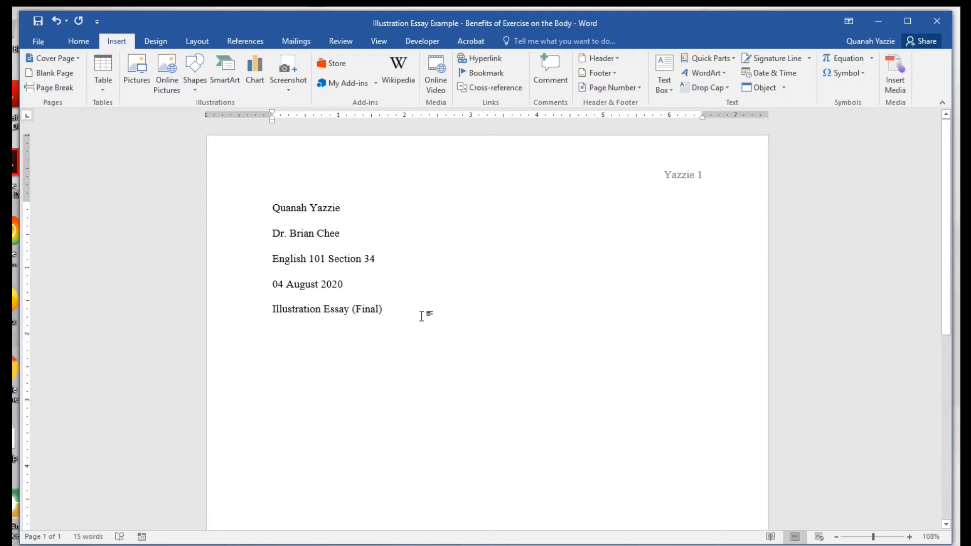
{"action": "left_click", "coordinate": [228, 215]}
{"action": "left_click", "coordinate": [227, 239]}
{"action": "left_click", "coordinate": [238, 271]}
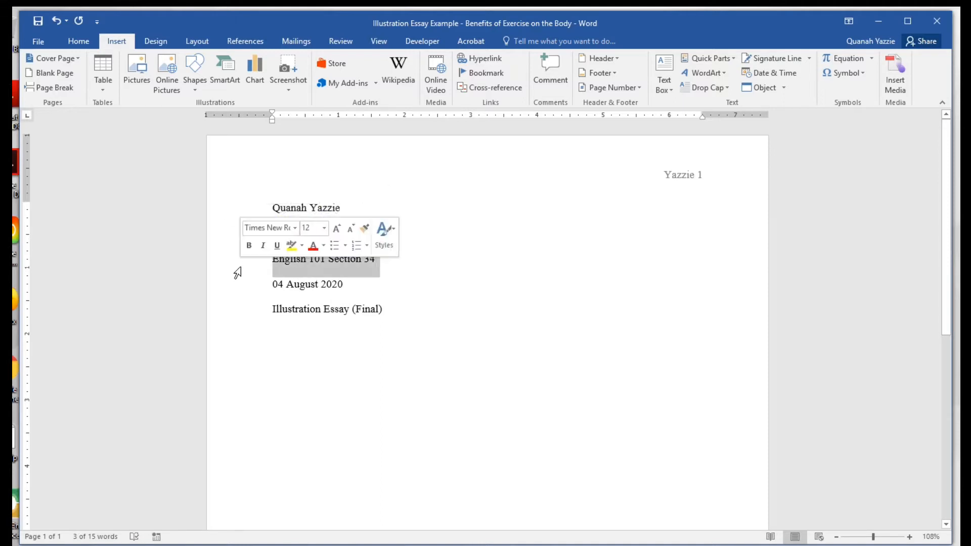
{"action": "left_click", "coordinate": [235, 290]}
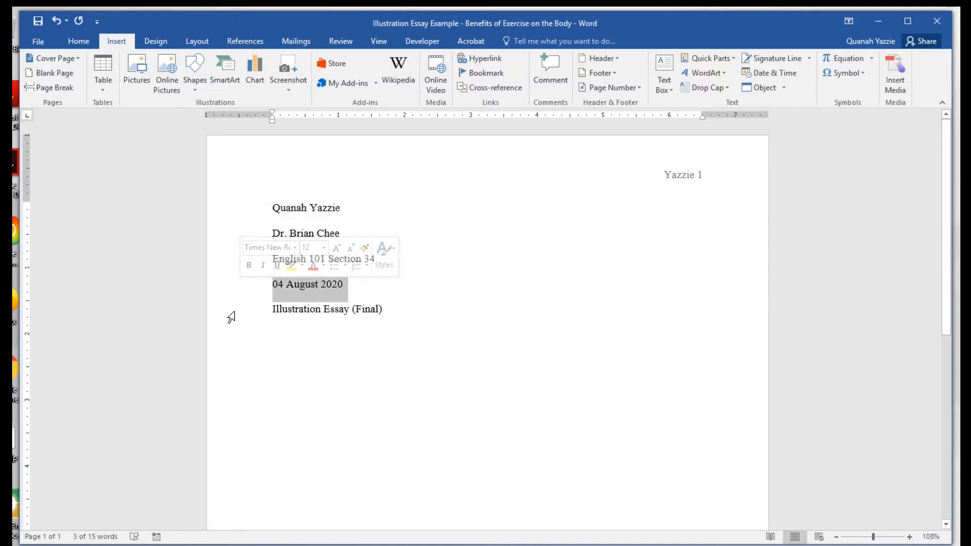
{"action": "left_click", "coordinate": [230, 317]}
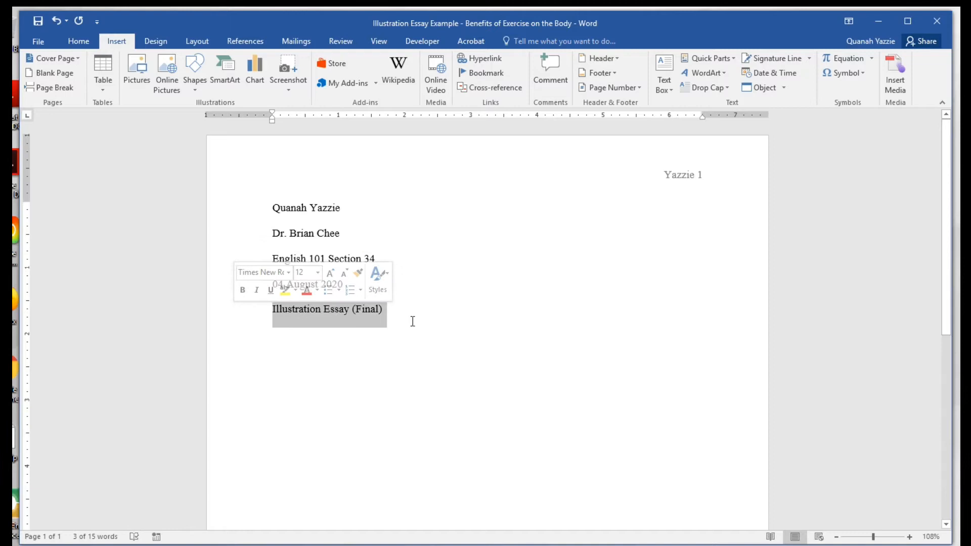
{"action": "left_click", "coordinate": [437, 306]}
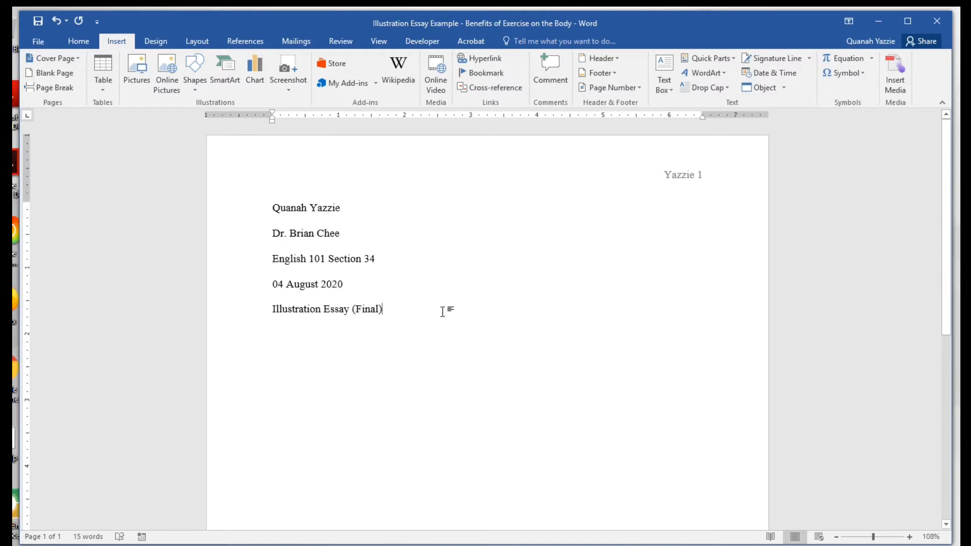
{"action": "key", "text": "Return"}
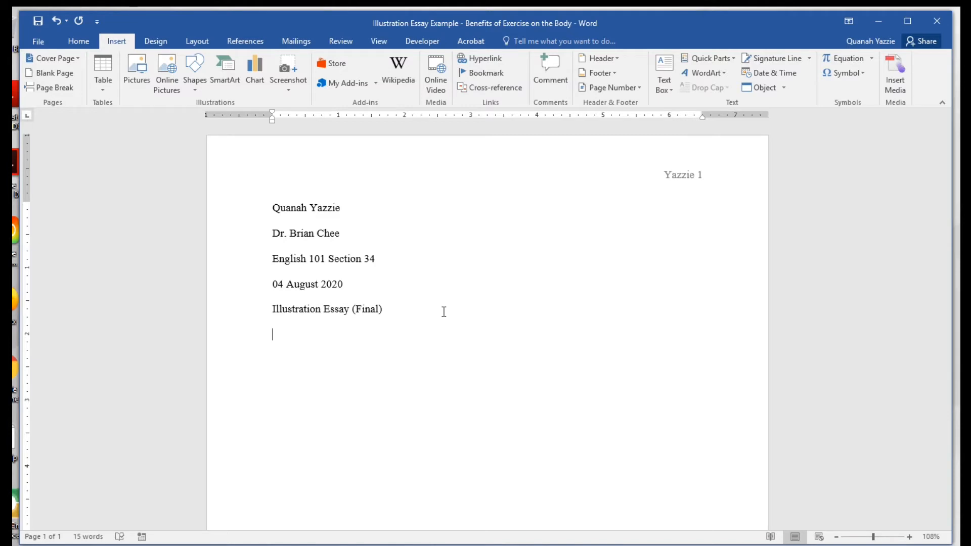
Type the title 'Benefits of Exercising on the Body' and center it.
{"action": "type", "text": "Benefits of Exe"}
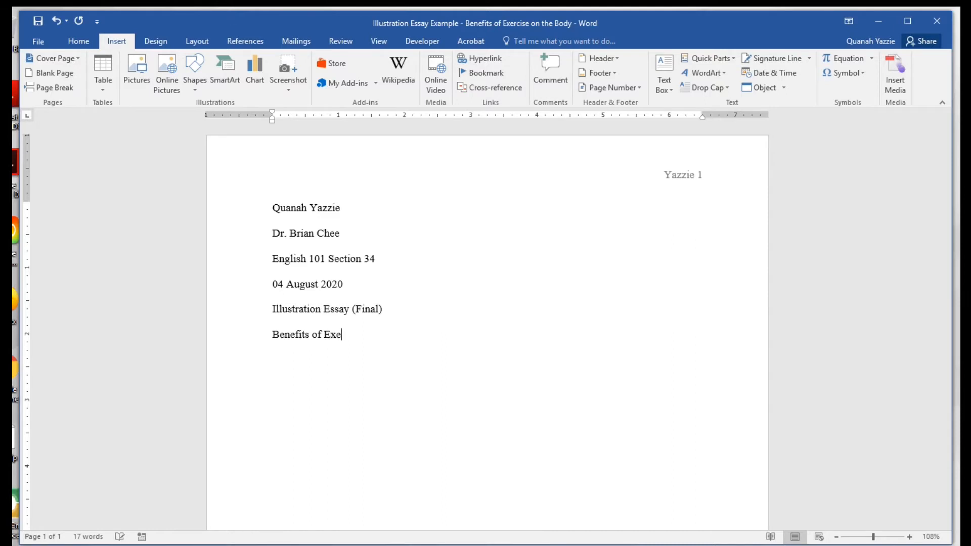
{"action": "type", "text": "rcising on the Body"}
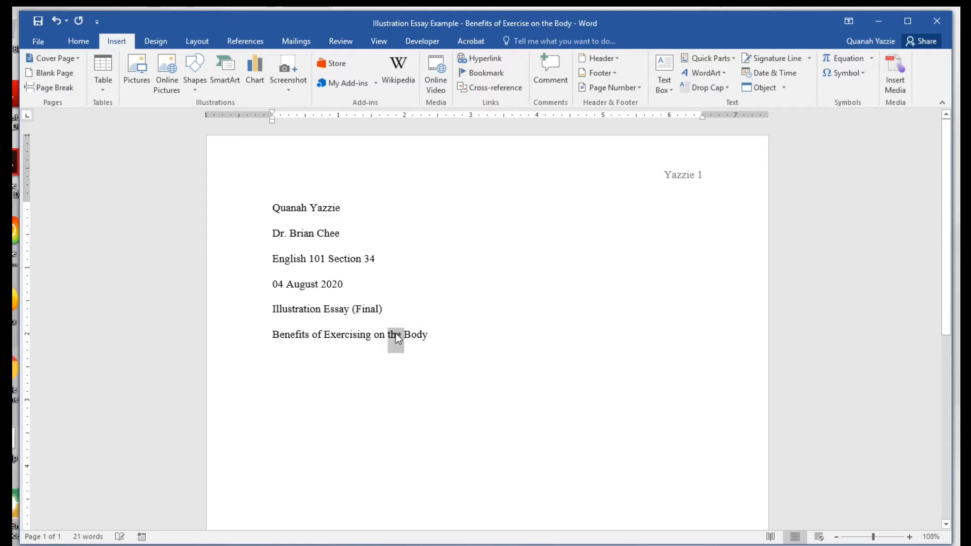
{"action": "triple_click", "coordinate": [395, 334]}
{"action": "left_click", "coordinate": [395, 333]}
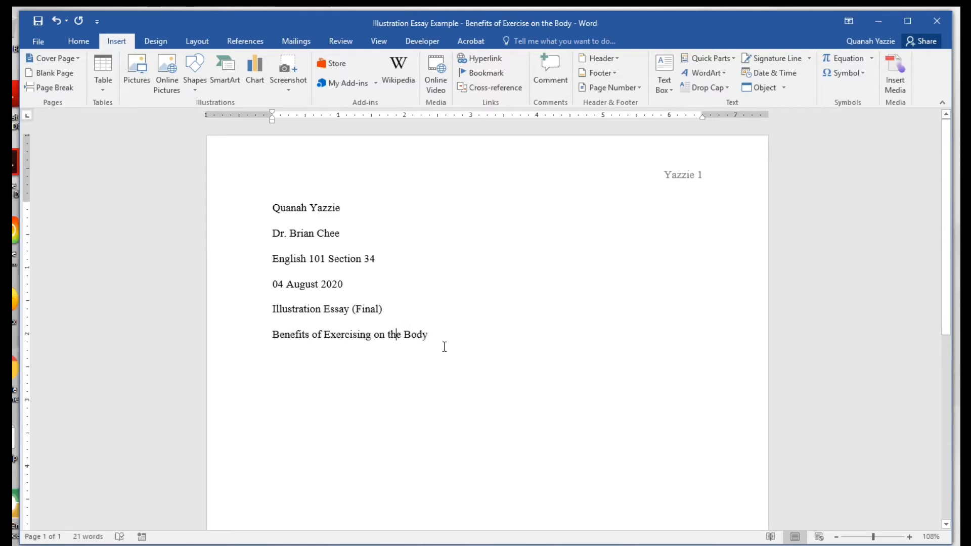
{"action": "triple_click", "coordinate": [421, 334]}
{"action": "left_click", "coordinate": [93, 45]}
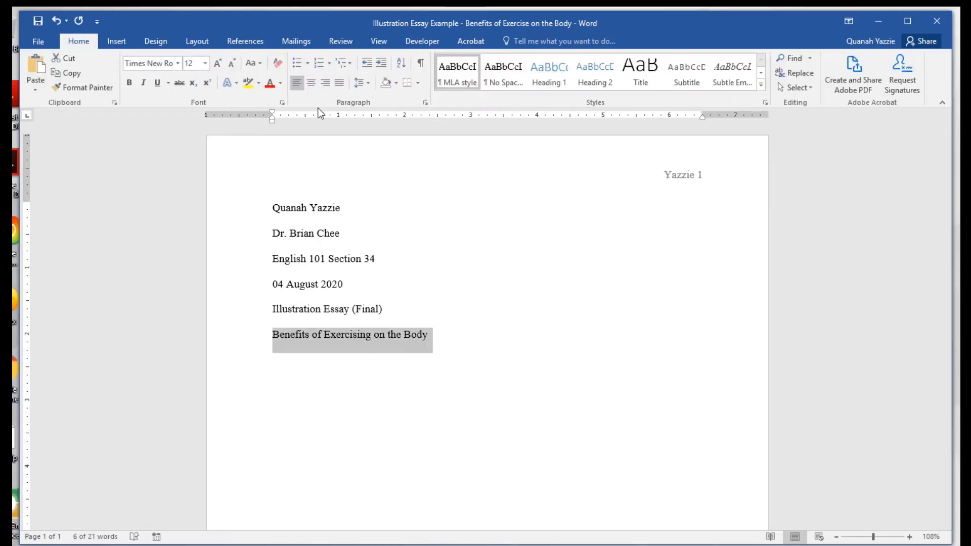
{"action": "left_click", "coordinate": [311, 83]}
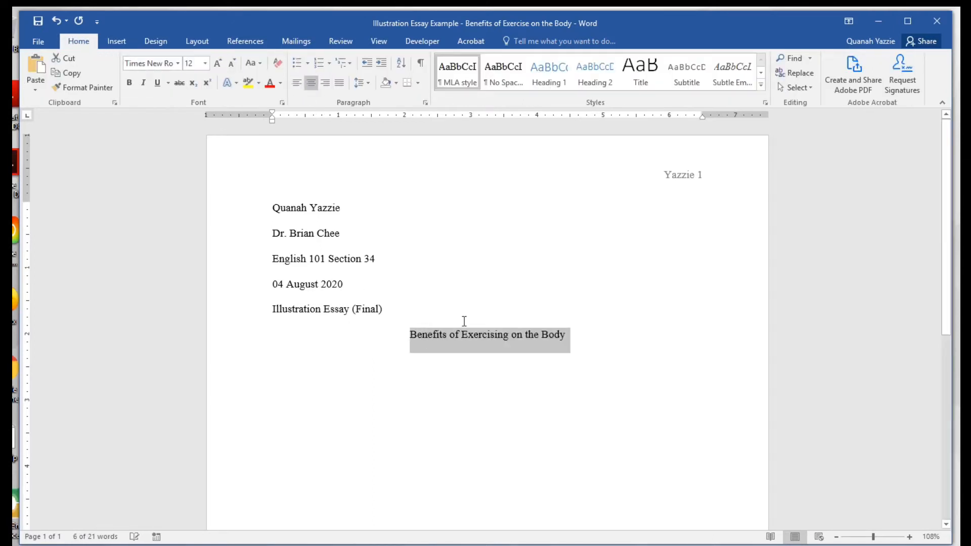
{"action": "left_click", "coordinate": [511, 338]}
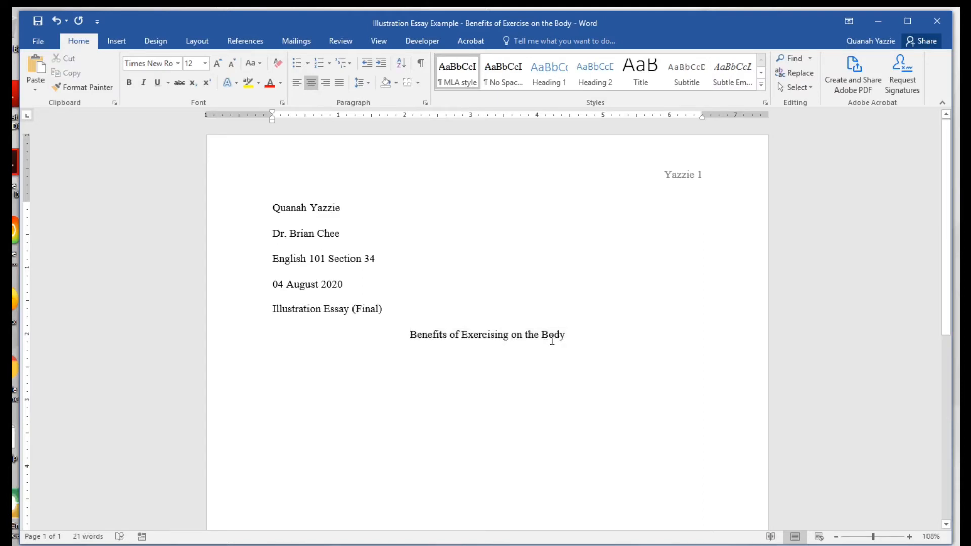
Start a new empty line directly after 'Body' below the centred title.
{"action": "left_click", "coordinate": [576, 334]}
{"action": "left_click_drag", "start_coordinate": [582, 335], "coordinate": [408, 333]}
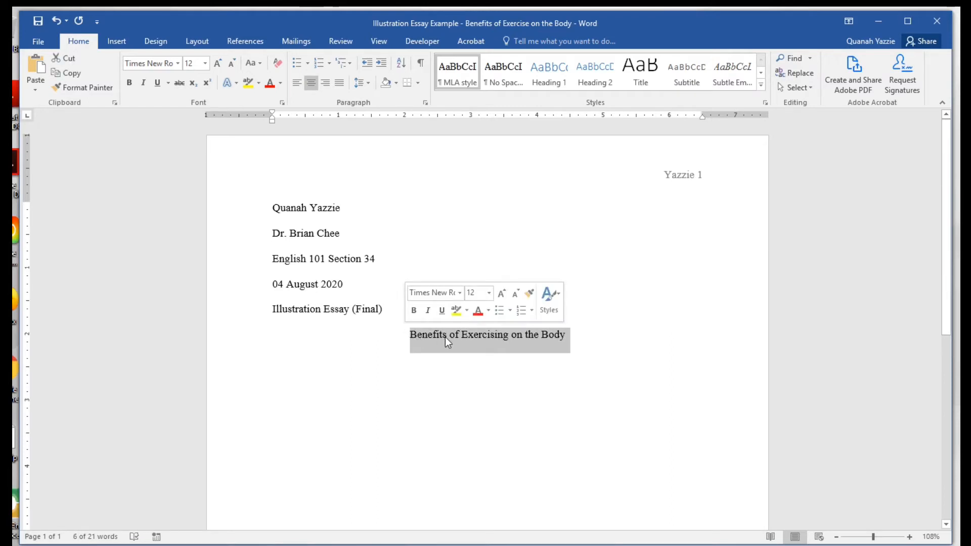
{"action": "triple_click", "coordinate": [526, 338]}
{"action": "left_click", "coordinate": [526, 338]}
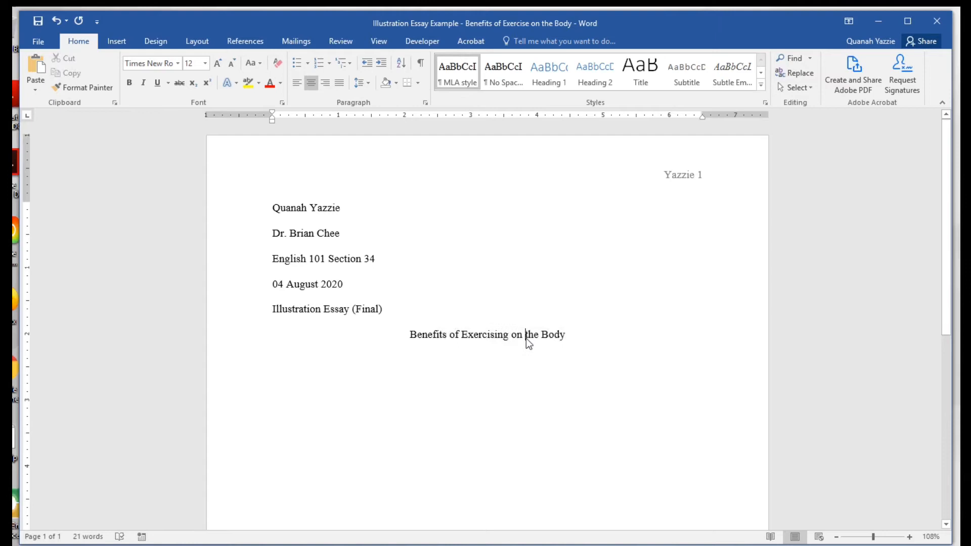
{"action": "left_click", "coordinate": [575, 335]}
{"action": "key", "text": "Return"}
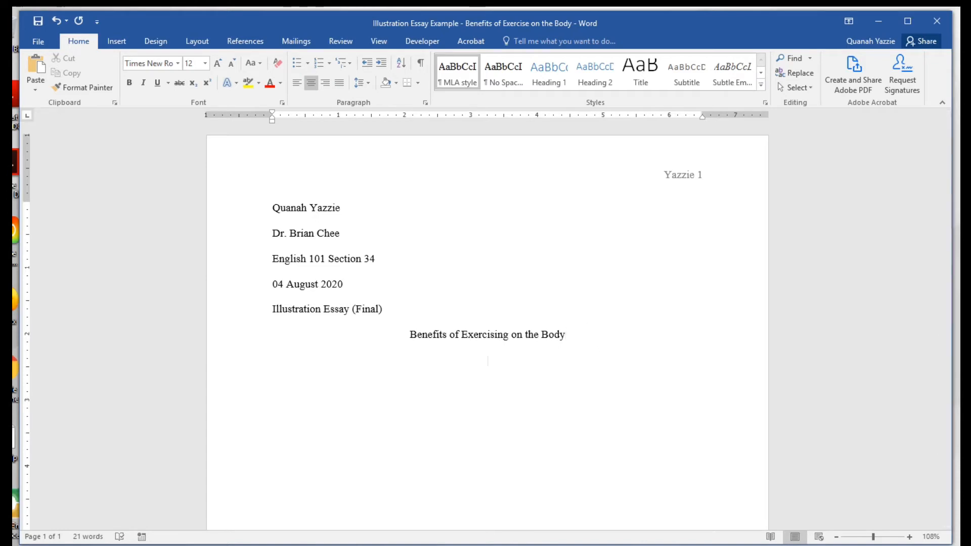
Left-align the empty line beneath the title for the body text.
{"action": "left_click", "coordinate": [297, 82]}
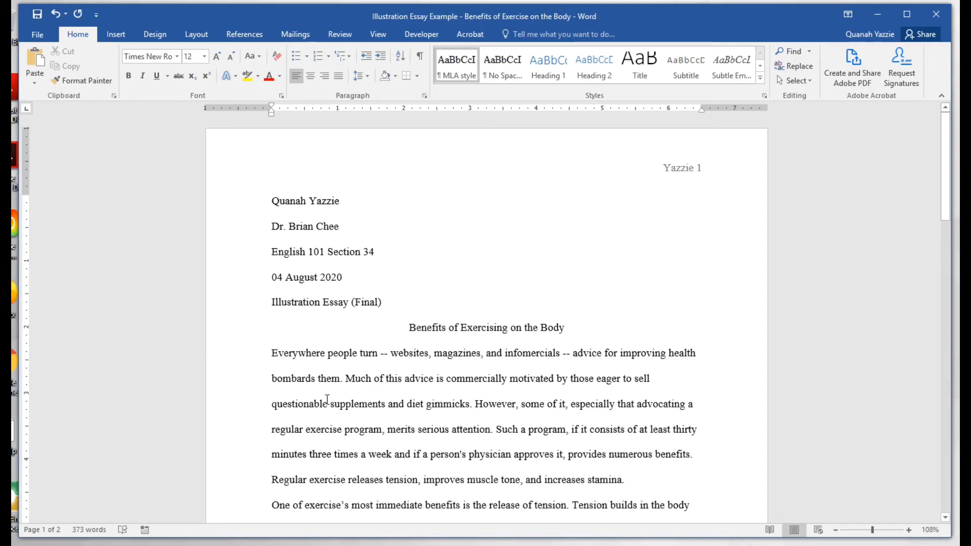
Tab-indent the opening 'Everywhere people turn' paragraph, removing stray leading spaces.
{"action": "key", "text": "Tab"}
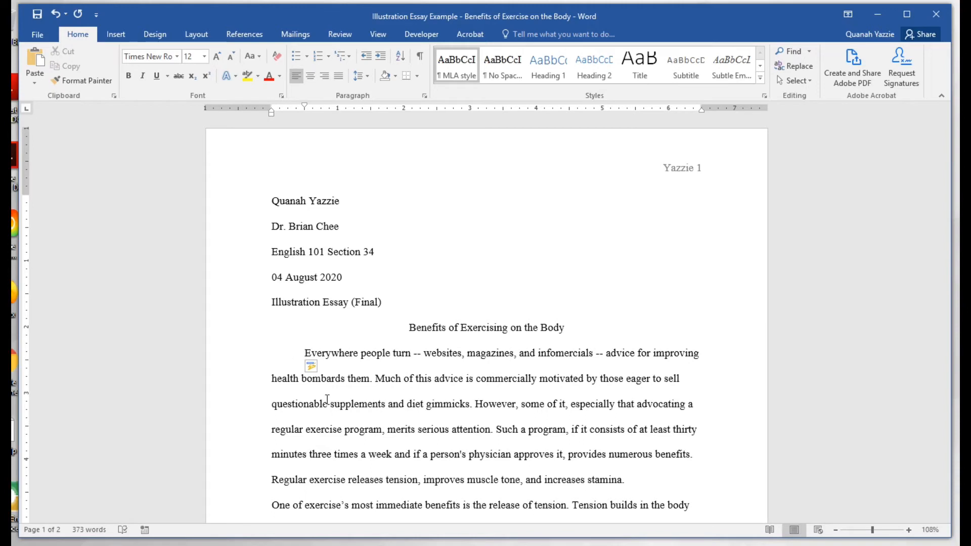
{"action": "key", "text": "BackSpace"}
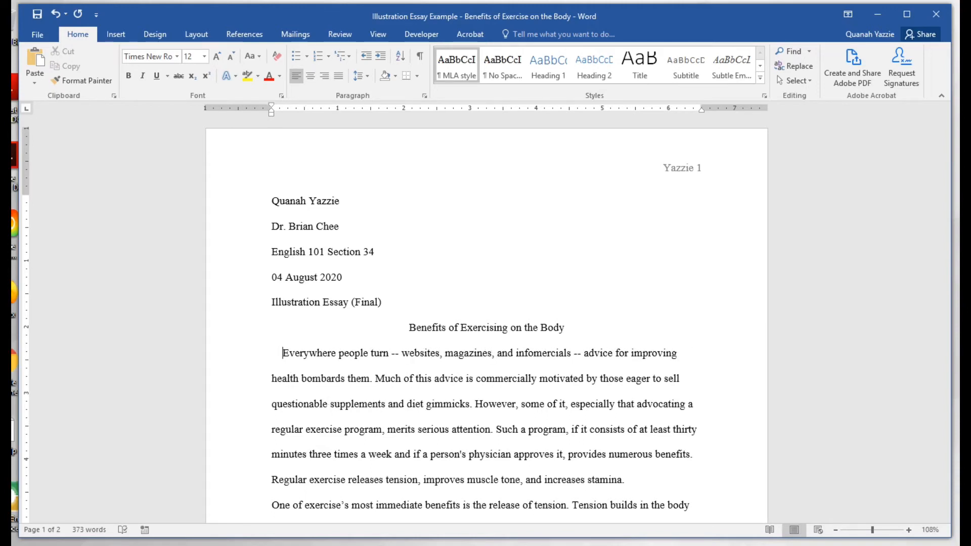
{"action": "key", "text": "BackSpace"}
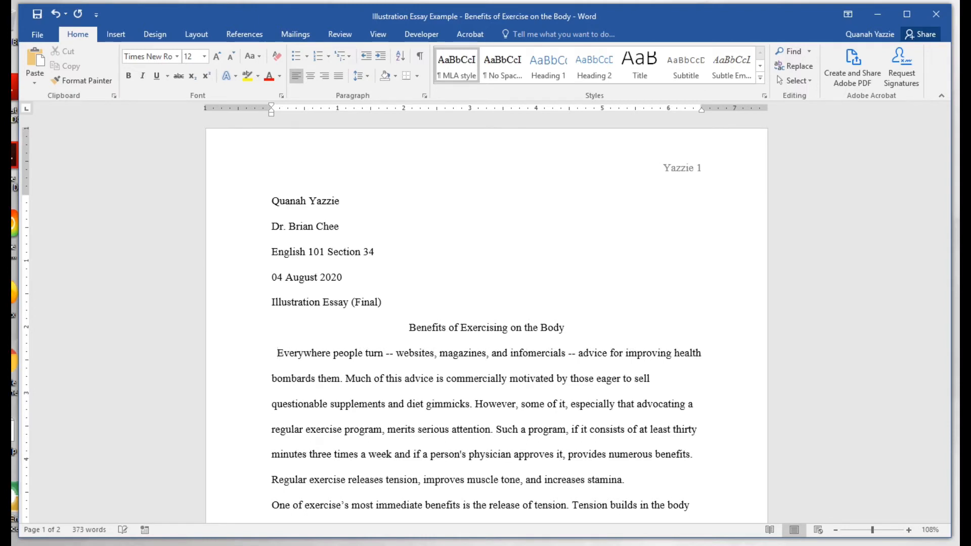
{"action": "key", "text": "BackSpace"}
{"action": "key", "text": "BackSpace"}
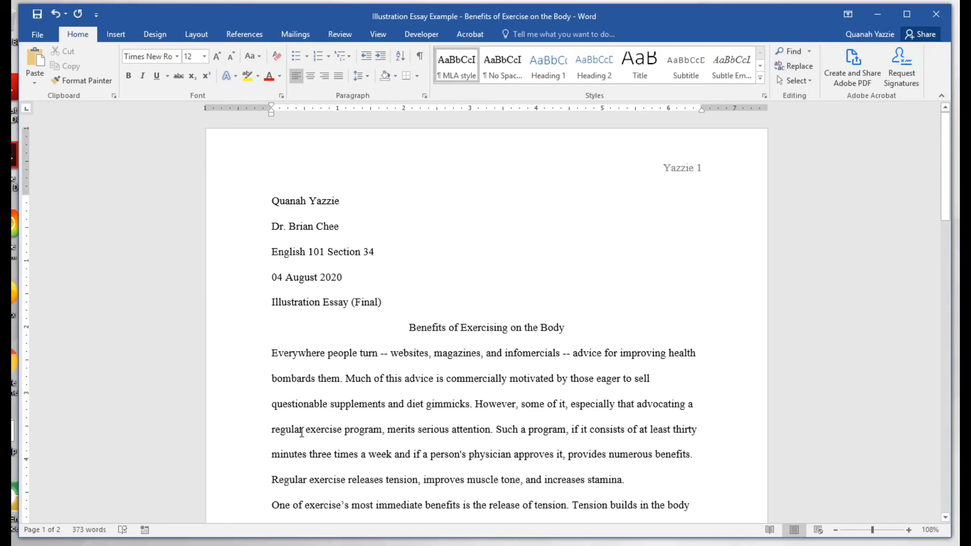
{"action": "key", "text": "Tab"}
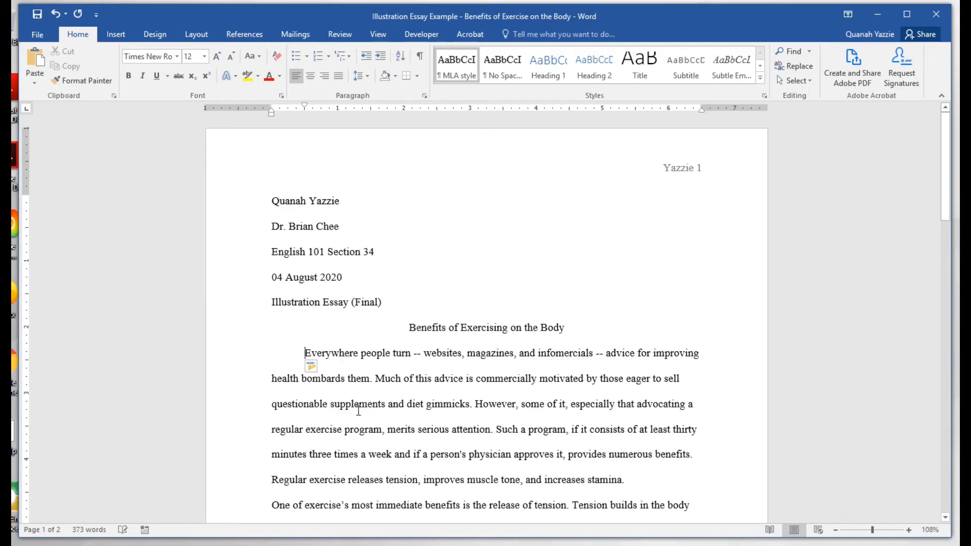
Tab-indent the paragraphs starting 'One of exercise's', 'Improved muscle tone', 'In addition' and 'Easy solutions'.
{"action": "scroll", "coordinate": [352, 409], "scroll_direction": "down", "scroll_amount": 1}
{"action": "scroll", "coordinate": [352, 410], "scroll_direction": "down", "scroll_amount": 3}
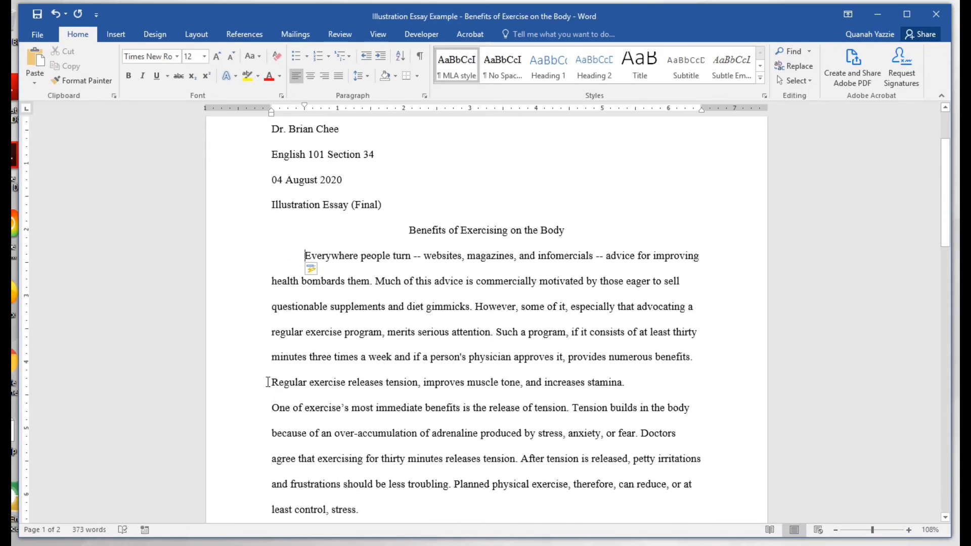
{"action": "left_click", "coordinate": [272, 408]}
{"action": "key", "text": "Tab"}
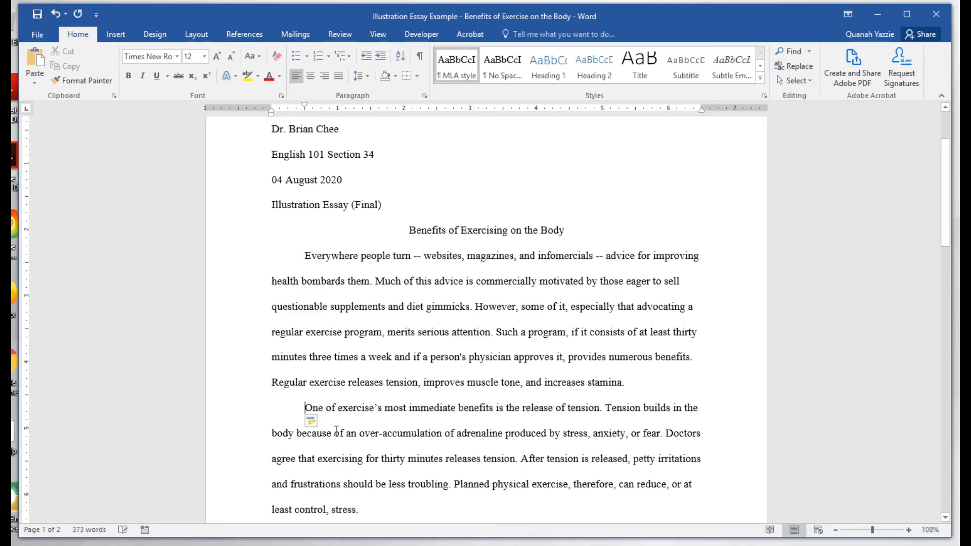
{"action": "scroll", "coordinate": [323, 428], "scroll_direction": "down", "scroll_amount": 8}
{"action": "scroll", "coordinate": [323, 429], "scroll_direction": "down", "scroll_amount": 3}
{"action": "left_click", "coordinate": [272, 275]}
{"action": "key", "text": "Tab"}
{"action": "scroll", "coordinate": [349, 389], "scroll_direction": "down", "scroll_amount": 8}
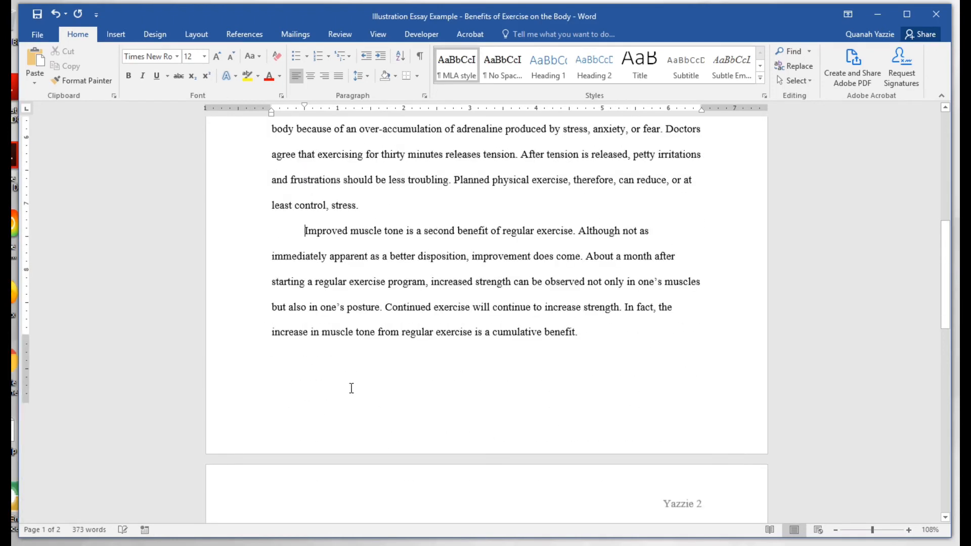
{"action": "left_click", "coordinate": [272, 396]}
{"action": "key", "text": "Tab"}
{"action": "scroll", "coordinate": [268, 394], "scroll_direction": "down", "scroll_amount": 6}
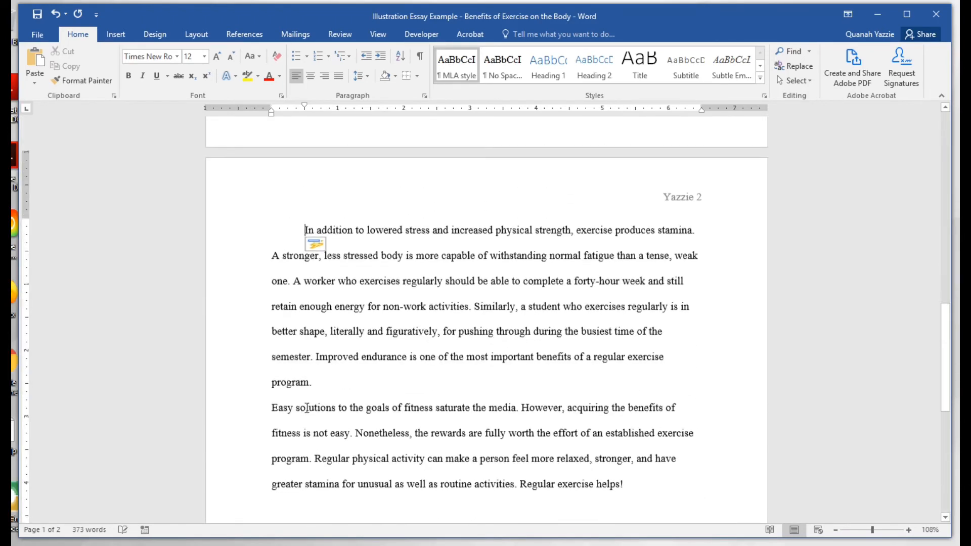
{"action": "left_click", "coordinate": [272, 402]}
{"action": "key", "text": "Tab"}
{"action": "scroll", "coordinate": [390, 399], "scroll_direction": "down", "scroll_amount": 5}
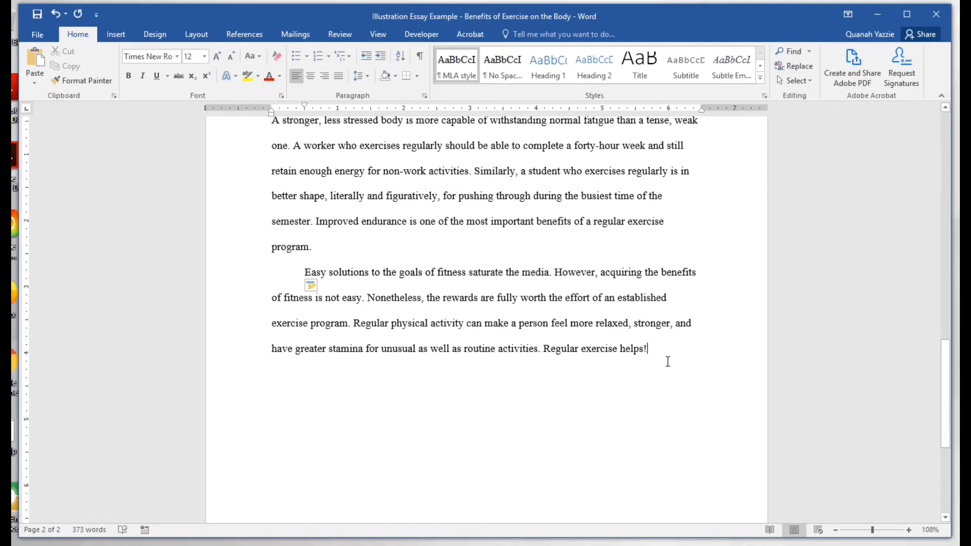
{"action": "scroll", "coordinate": [659, 360], "scroll_direction": "down", "scroll_amount": 1}
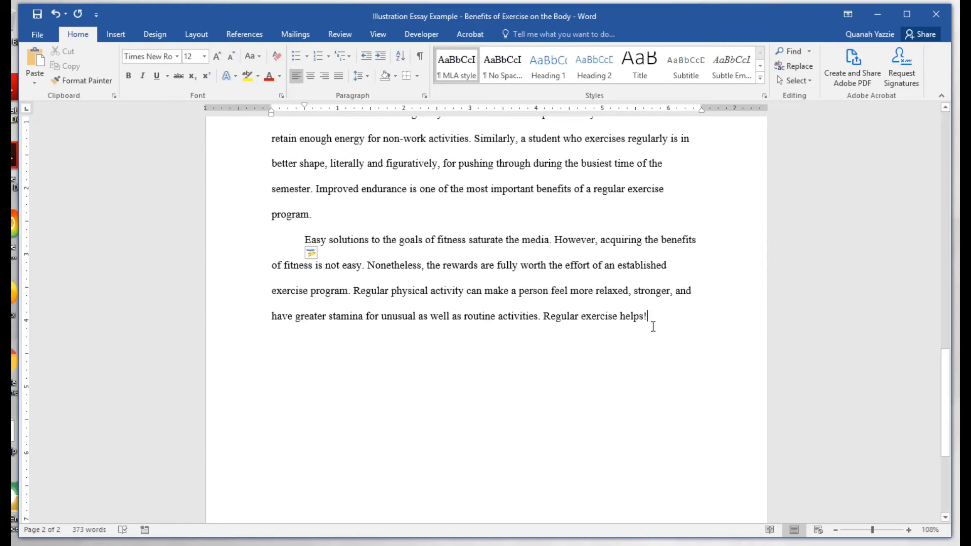
{"action": "scroll", "coordinate": [655, 321], "scroll_direction": "down", "scroll_amount": 1}
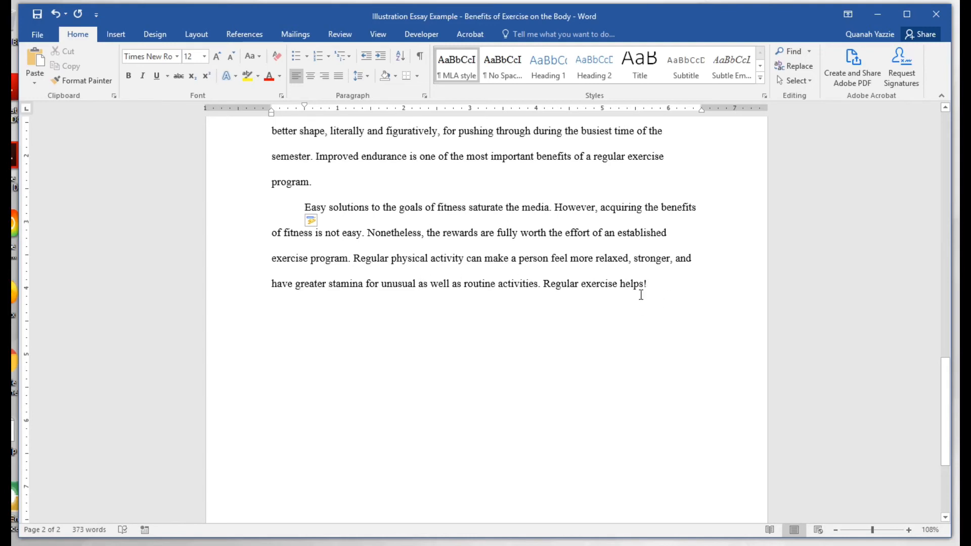
{"action": "scroll", "coordinate": [644, 286], "scroll_direction": "down", "scroll_amount": 1}
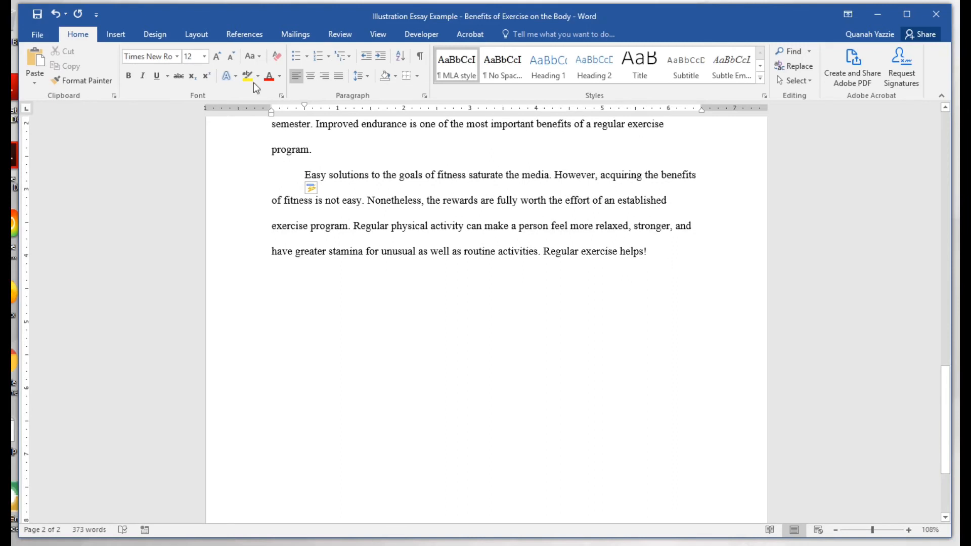
Insert a blank page after the essay and remove the indent on its first line.
{"action": "left_click", "coordinate": [116, 34]}
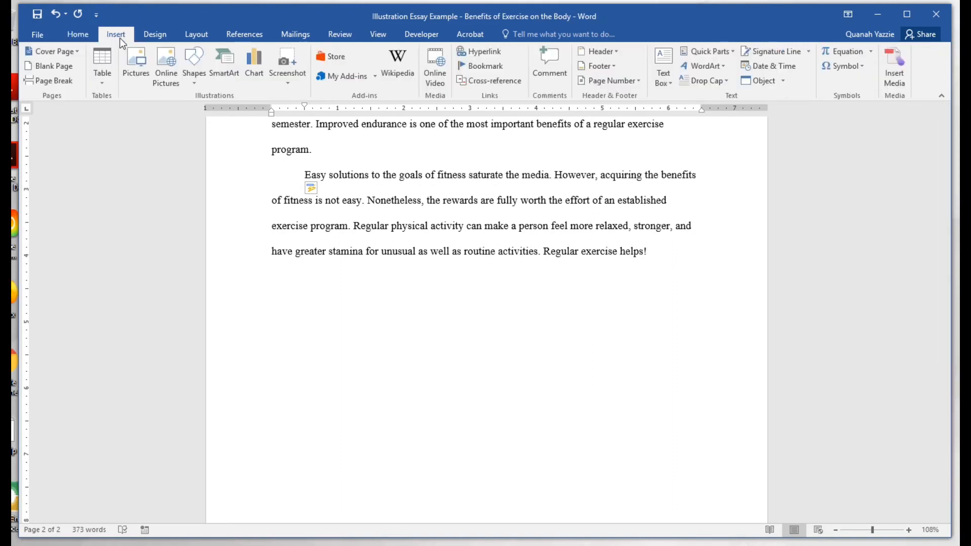
{"action": "left_click", "coordinate": [49, 68]}
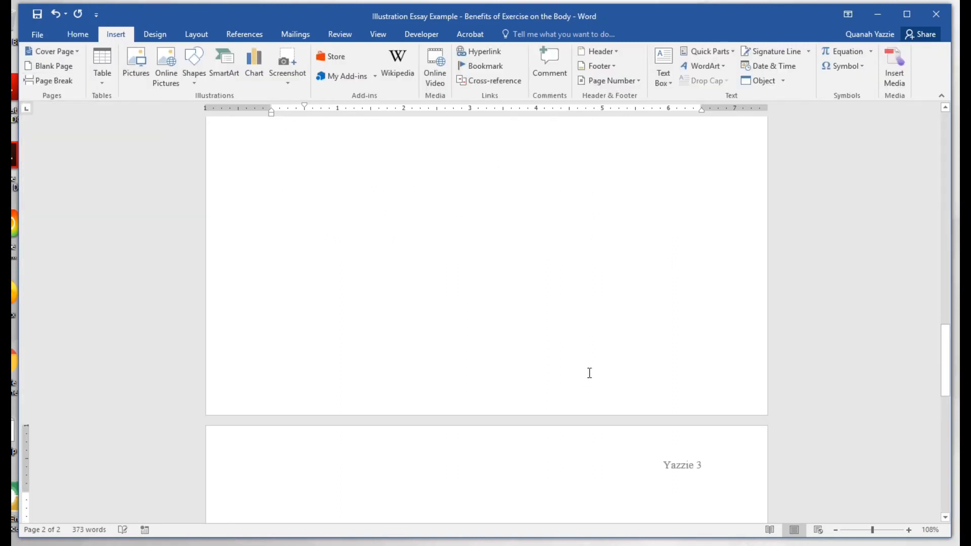
{"action": "scroll", "coordinate": [498, 396], "scroll_direction": "down", "scroll_amount": 1}
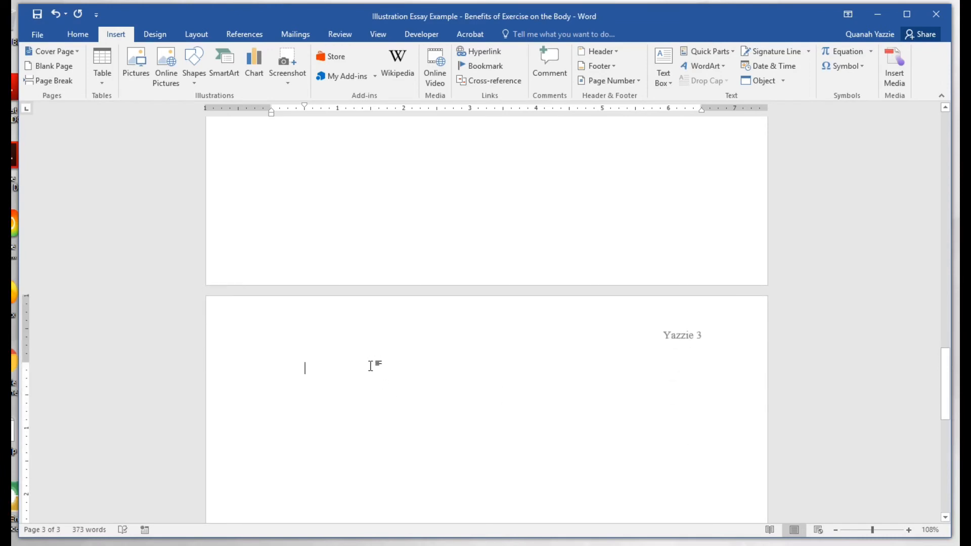
{"action": "key", "text": "BackSpace"}
{"action": "scroll", "coordinate": [371, 365], "scroll_direction": "down", "scroll_amount": 2}
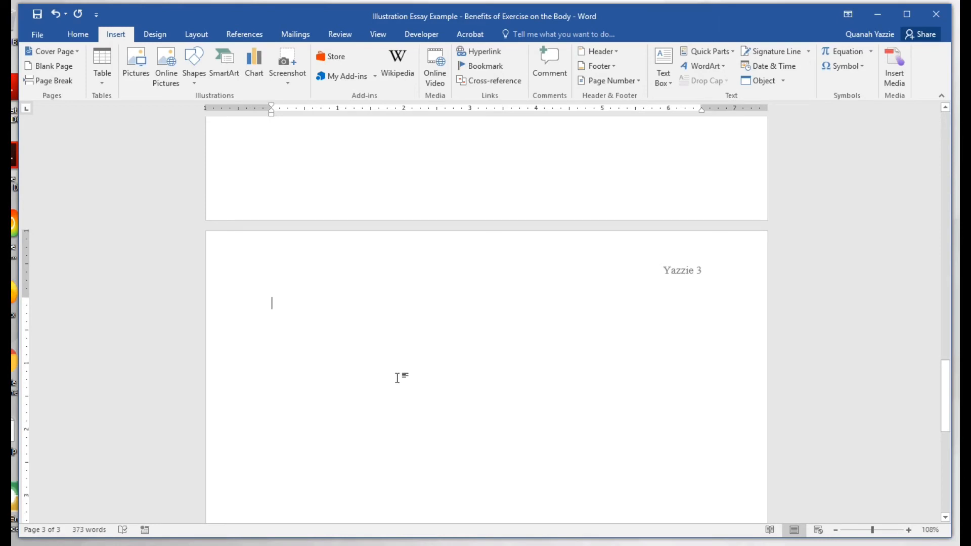
Type a centred 'Works Cited' heading at the top of the new page.
{"action": "left_click", "coordinate": [86, 40]}
{"action": "left_click", "coordinate": [313, 79]}
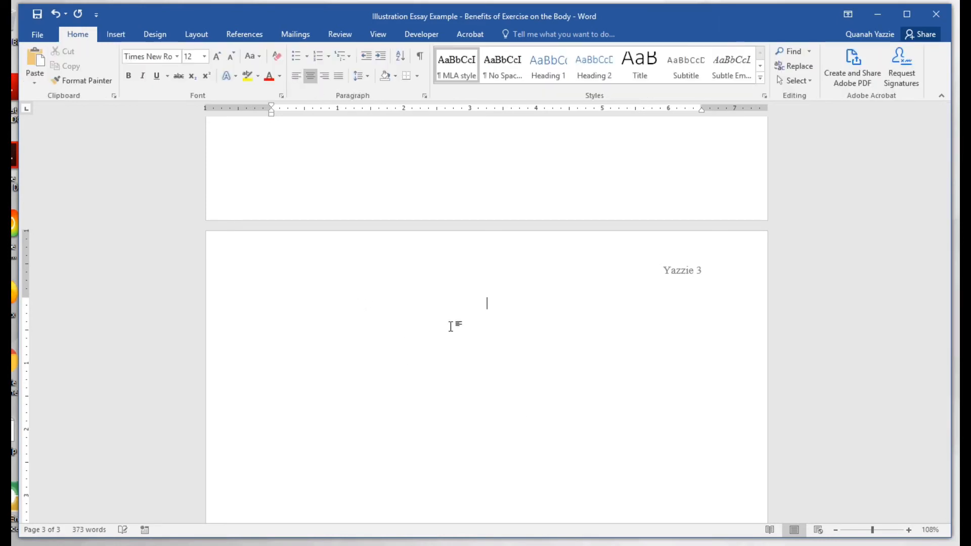
{"action": "type", "text": "Works Cited"}
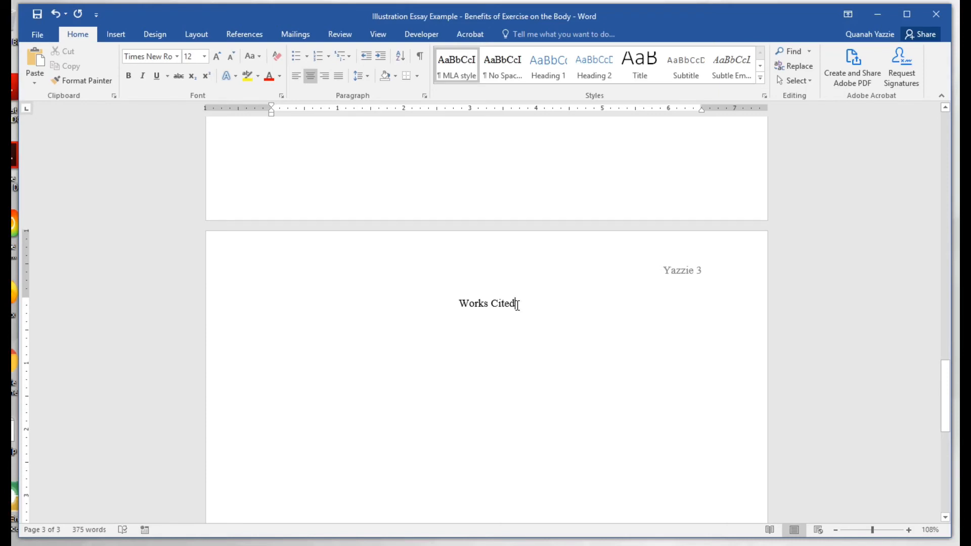
{"action": "scroll", "coordinate": [517, 304], "scroll_direction": "down", "scroll_amount": 2}
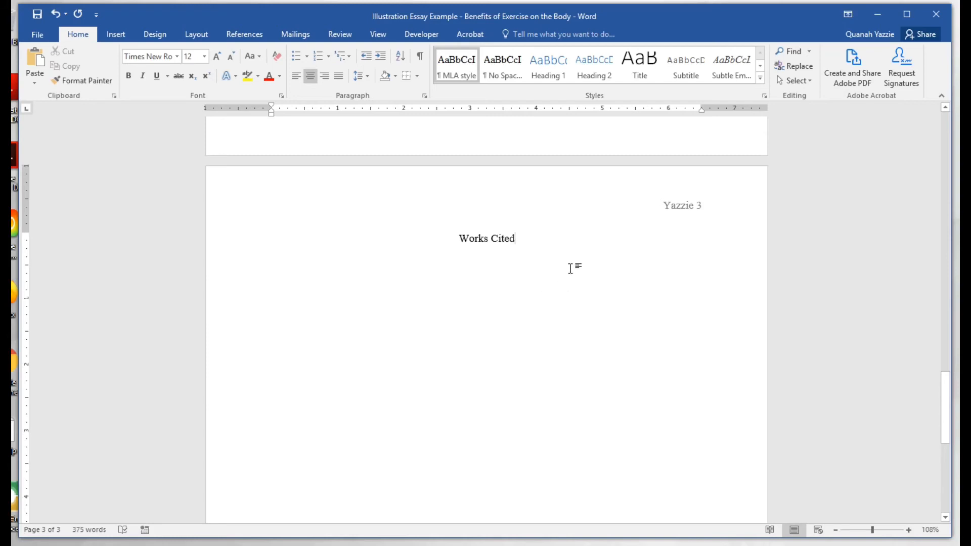
Add a new left-aligned line directly beneath the centred 'Works Cited' heading.
{"action": "key", "text": "Return"}
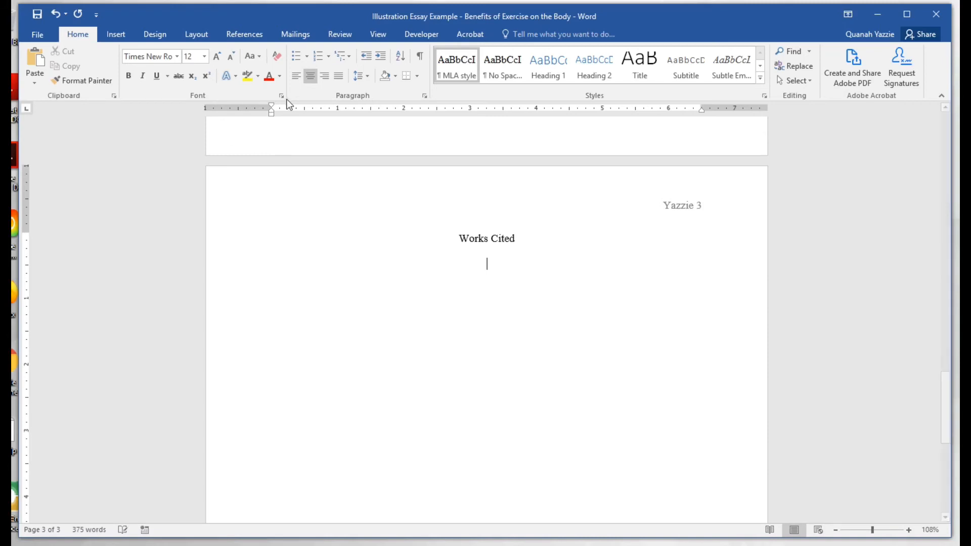
{"action": "left_click", "coordinate": [297, 79]}
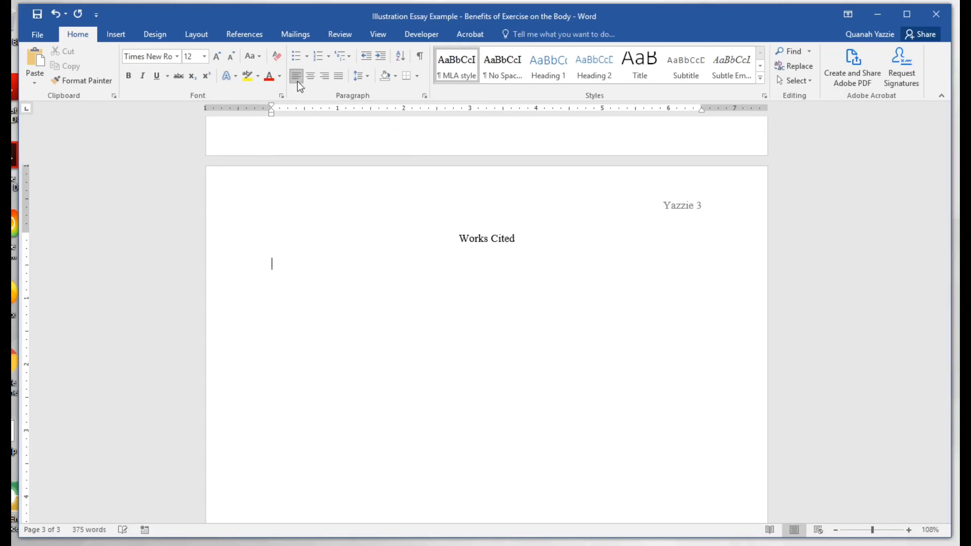
{"action": "scroll", "coordinate": [485, 402], "scroll_direction": "down", "scroll_amount": 1}
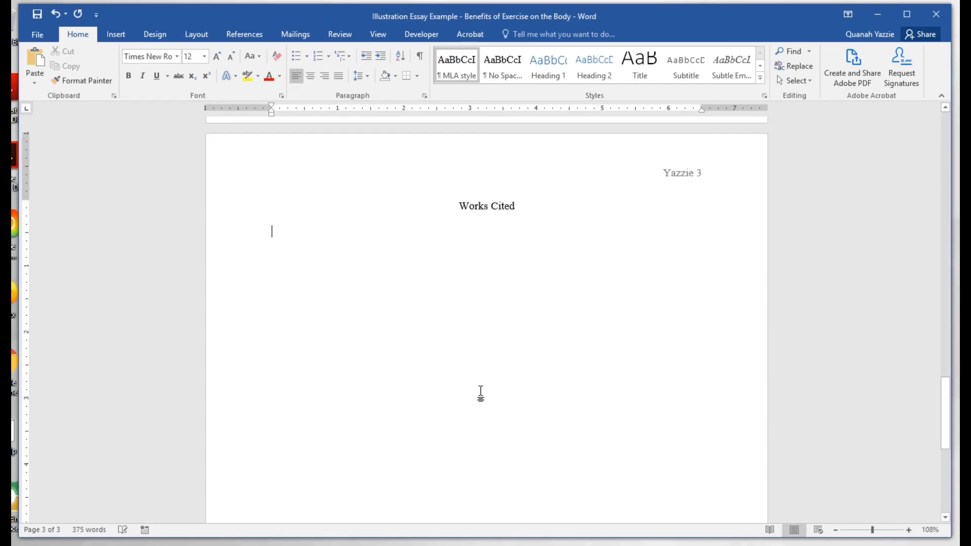
{"action": "scroll", "coordinate": [481, 390], "scroll_direction": "up", "scroll_amount": 2}
{"action": "scroll", "coordinate": [481, 386], "scroll_direction": "down", "scroll_amount": 1}
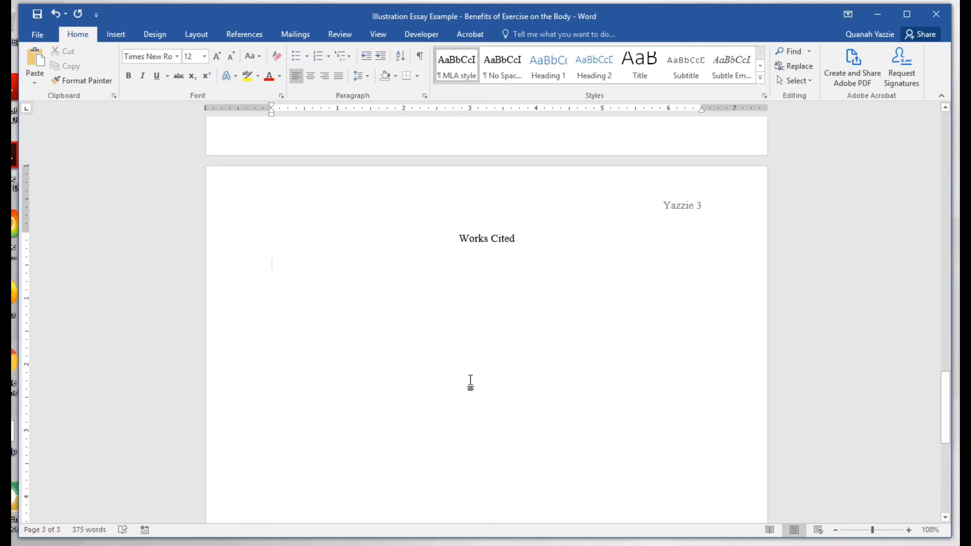
Paste the four Works Cited entries below the heading.
{"action": "mouse_move", "coordinate": [338, 545]}
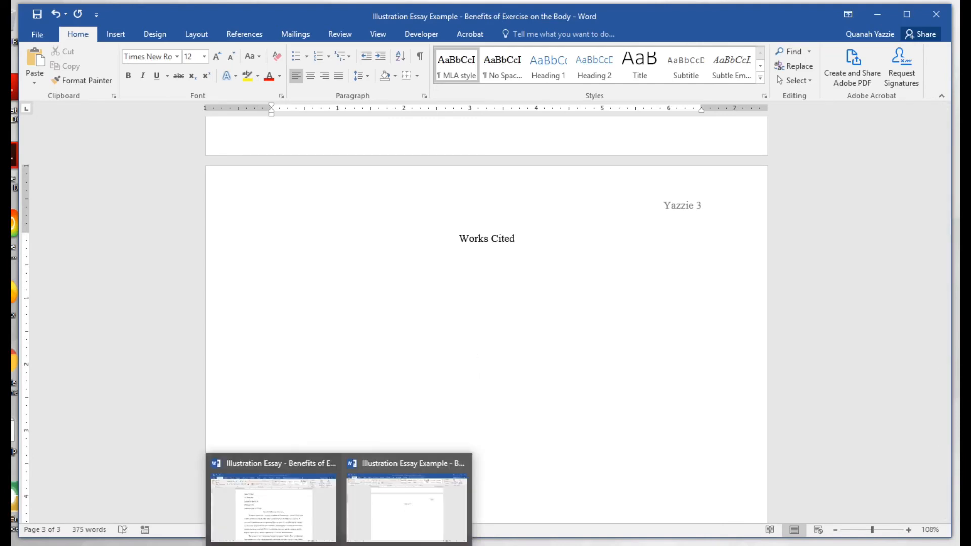
{"action": "key", "text": "ctrl+v"}
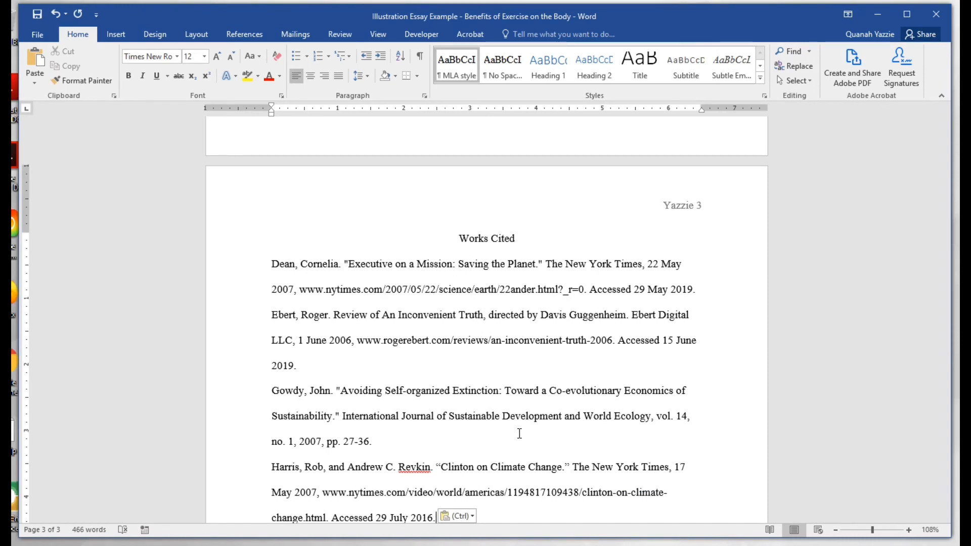
{"action": "scroll", "coordinate": [333, 296], "scroll_direction": "down", "scroll_amount": 1}
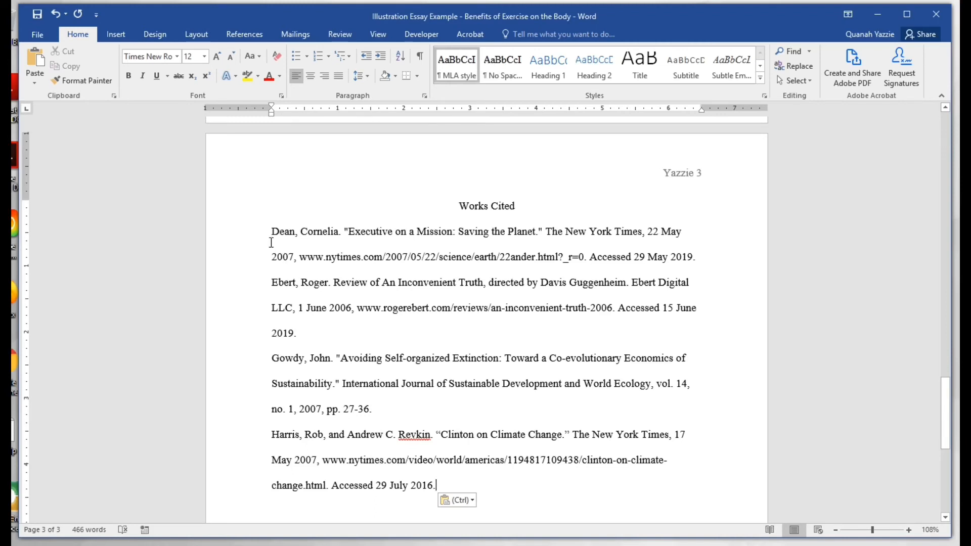
Select all four entries, from the start of 'Dean' to the end of the Harris citation.
{"action": "left_click_drag", "start_coordinate": [271, 230], "coordinate": [409, 231]}
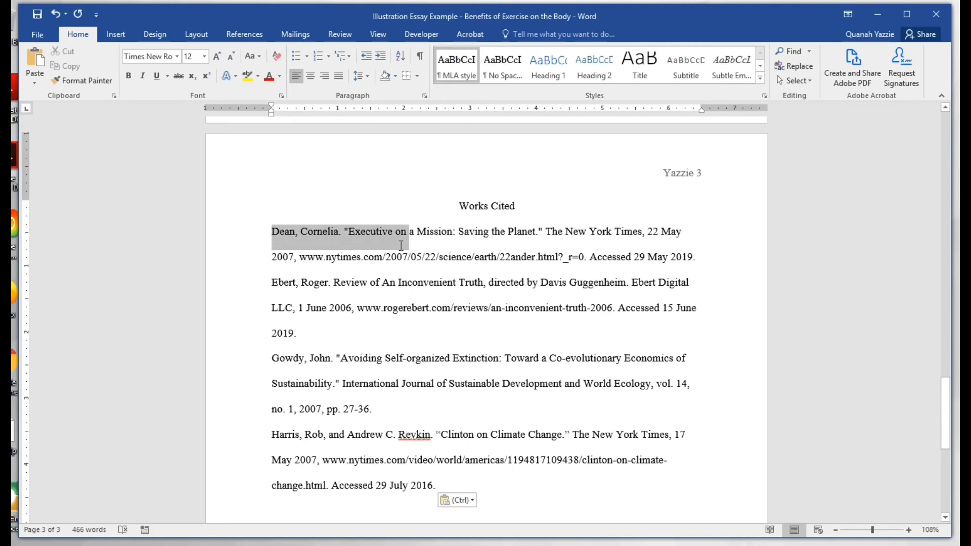
{"action": "left_click", "coordinate": [268, 258]}
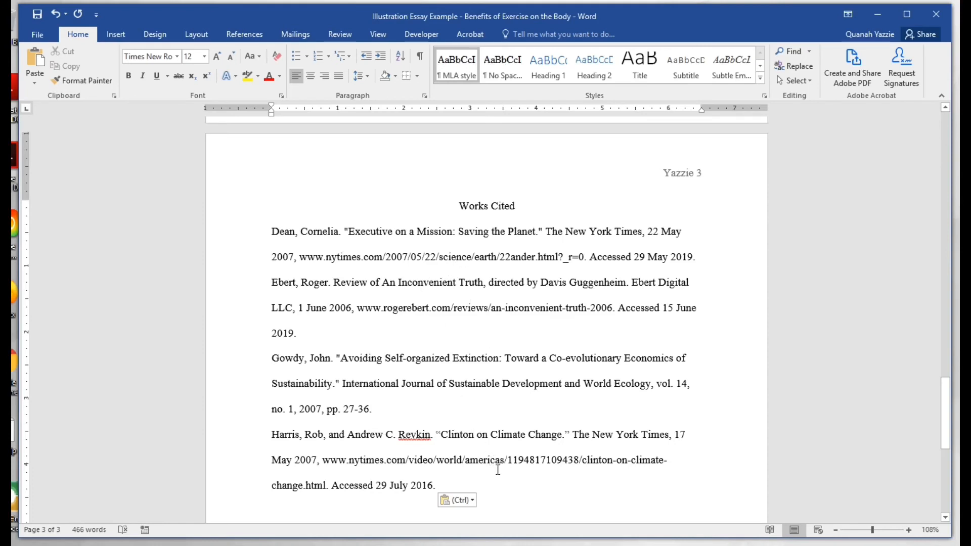
{"action": "left_click_drag", "start_coordinate": [439, 485], "coordinate": [272, 234]}
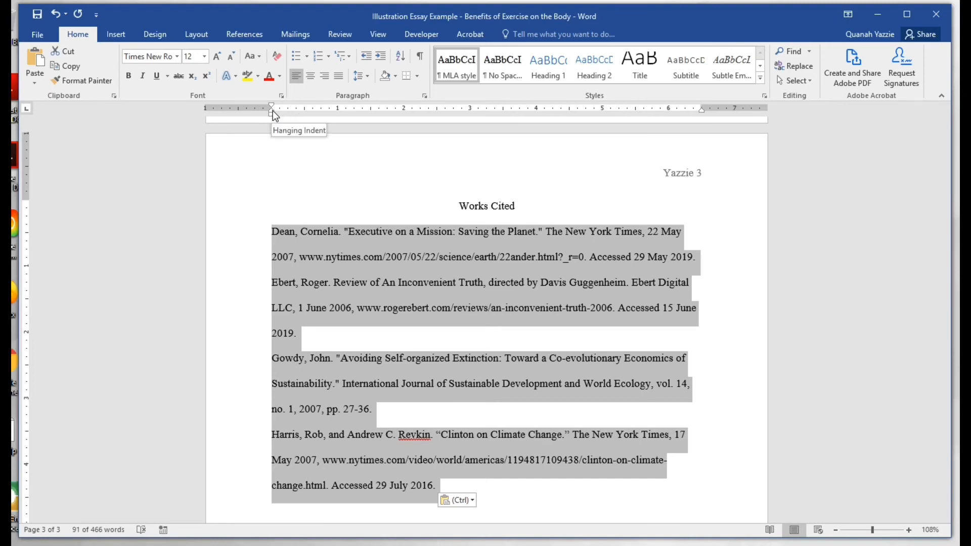
{"action": "left_click_drag", "start_coordinate": [273, 112], "coordinate": [304, 113]}
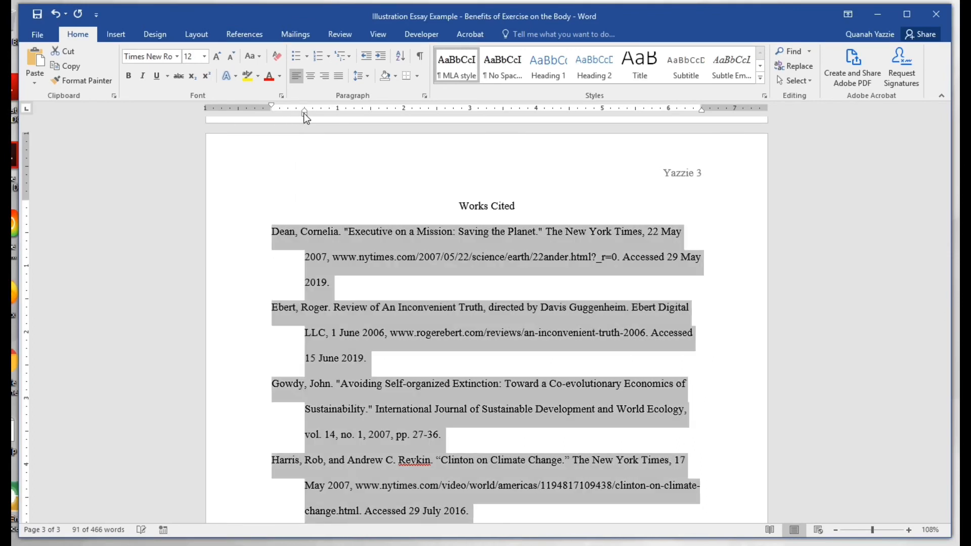
{"action": "left_click", "coordinate": [272, 231]}
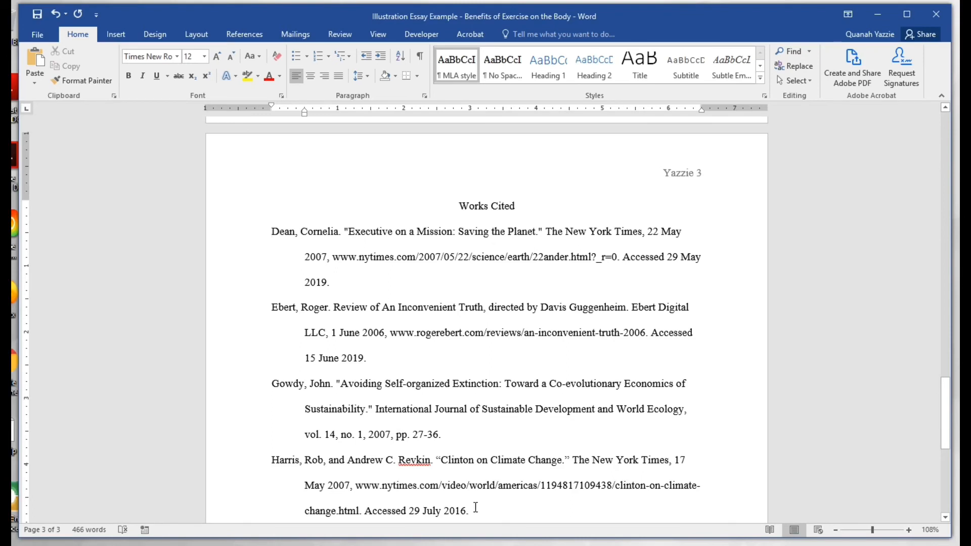
{"action": "left_click_drag", "start_coordinate": [474, 507], "coordinate": [268, 241]}
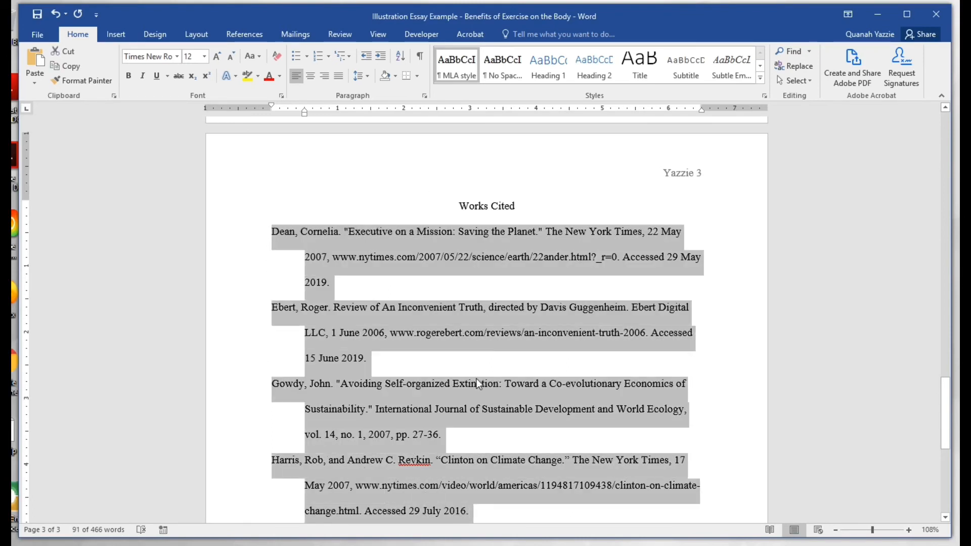
{"action": "key", "text": "ctrl+shift+t"}
{"action": "left_click", "coordinate": [499, 489]}
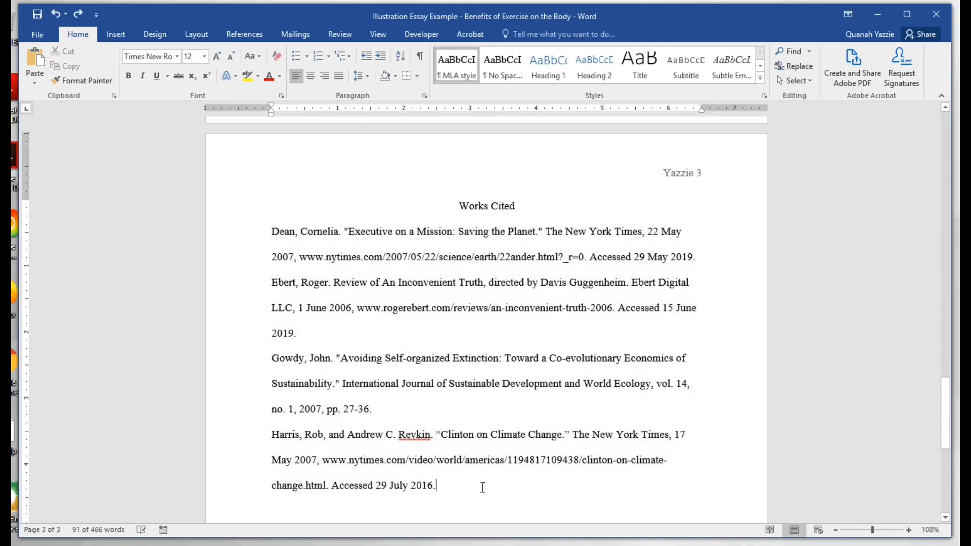
{"action": "left_click_drag", "start_coordinate": [454, 487], "coordinate": [270, 234]}
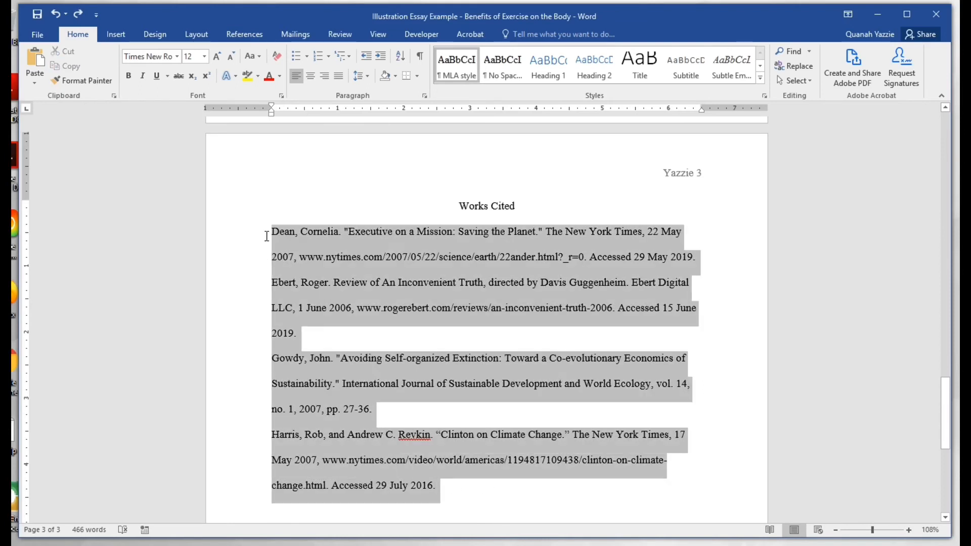
Give the selected entries a Hanging special indent of 0.5" in the Paragraph dialog.
{"action": "left_click", "coordinate": [425, 95]}
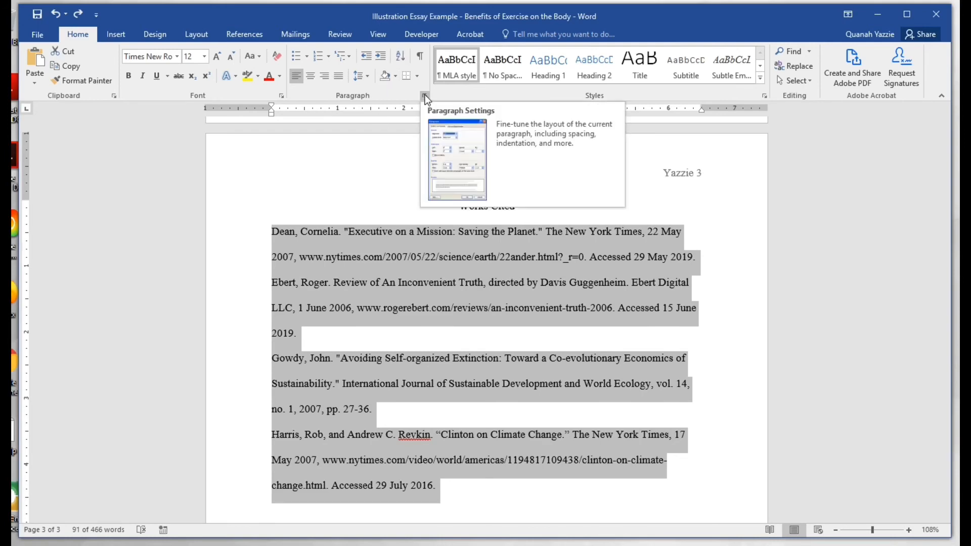
{"action": "left_click", "coordinate": [425, 96]}
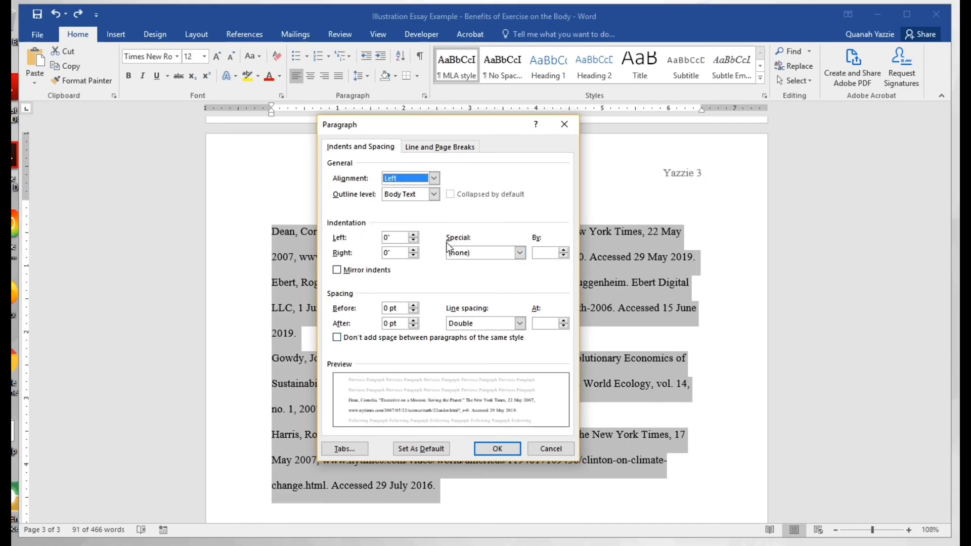
{"action": "left_click", "coordinate": [520, 253]}
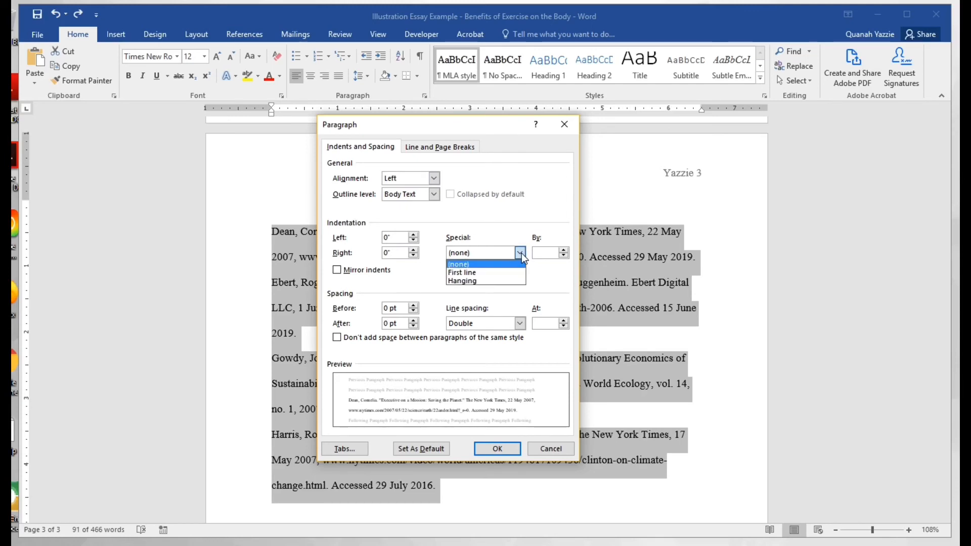
{"action": "left_click", "coordinate": [486, 281]}
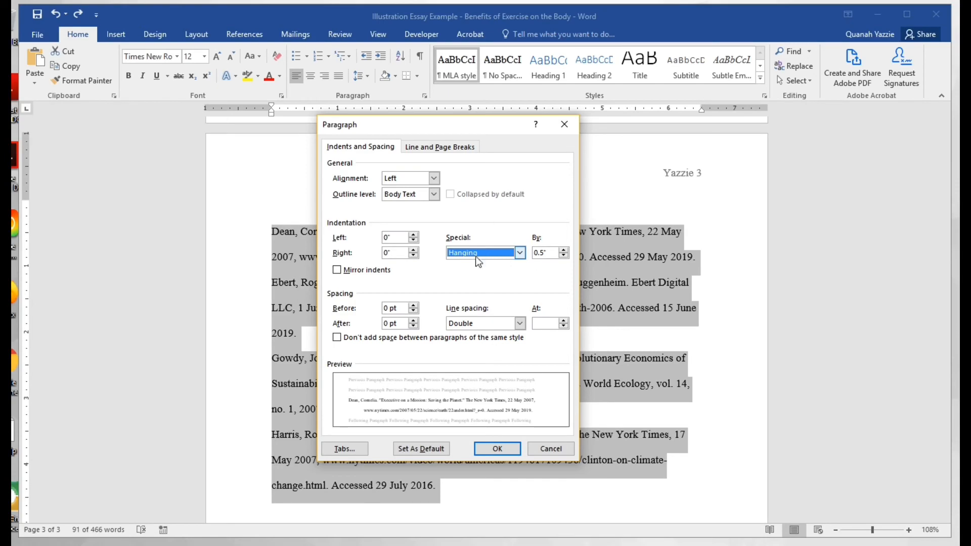
{"action": "left_click", "coordinate": [496, 447]}
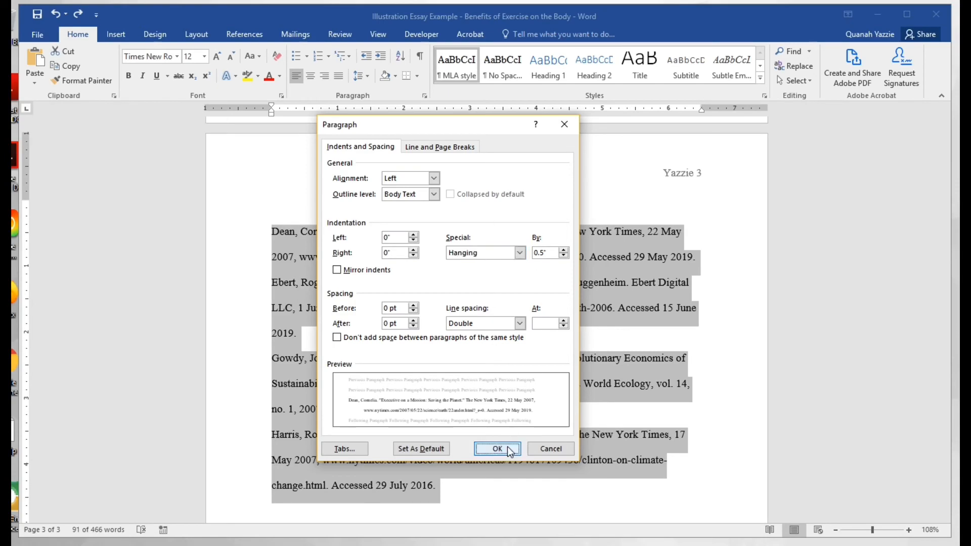
{"action": "scroll", "coordinate": [508, 439], "scroll_direction": "down", "scroll_amount": 1}
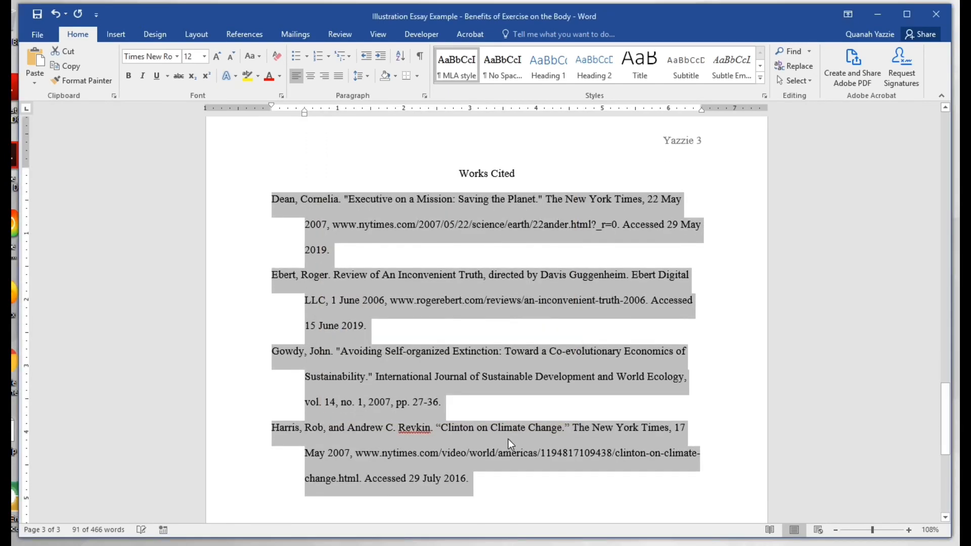
Deselect the formatted Works Cited entries.
{"action": "left_click", "coordinate": [485, 475]}
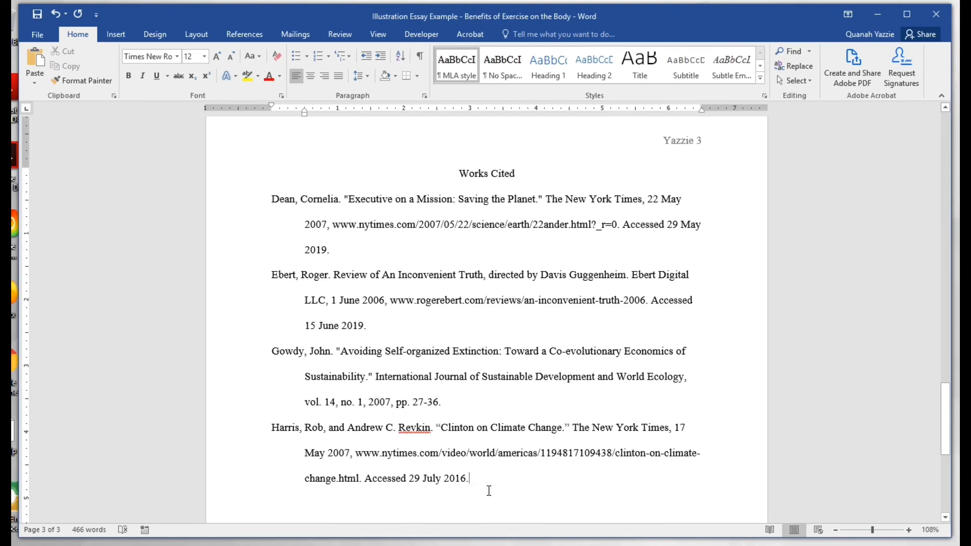
{"action": "scroll", "coordinate": [489, 487], "scroll_direction": "down", "scroll_amount": 1}
{"action": "scroll", "coordinate": [481, 455], "scroll_direction": "up", "scroll_amount": 1}
{"action": "left_click_drag", "start_coordinate": [335, 250], "coordinate": [276, 204]}
{"action": "left_click_drag", "start_coordinate": [332, 253], "coordinate": [295, 205]}
{"action": "scroll", "coordinate": [484, 387], "scroll_direction": "down", "scroll_amount": 5}
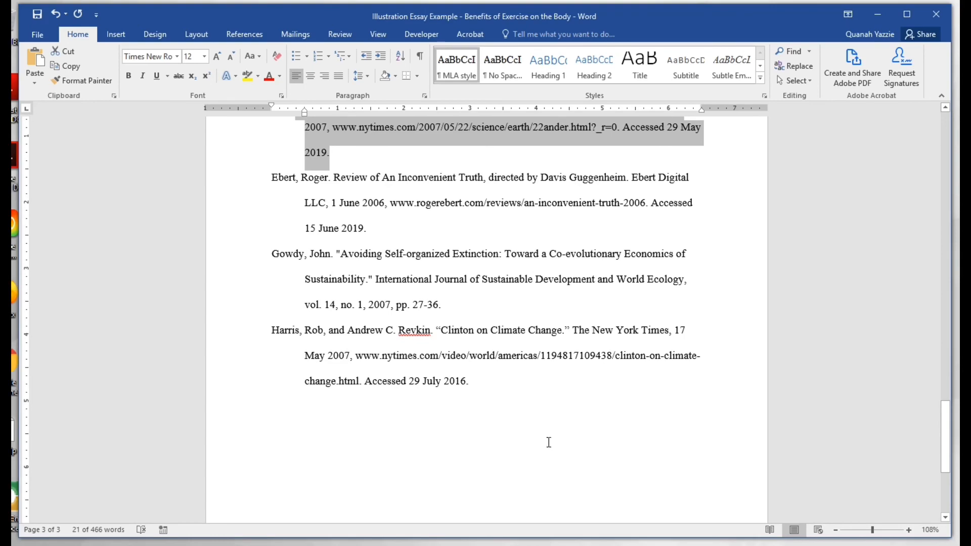
{"action": "left_click", "coordinate": [531, 410]}
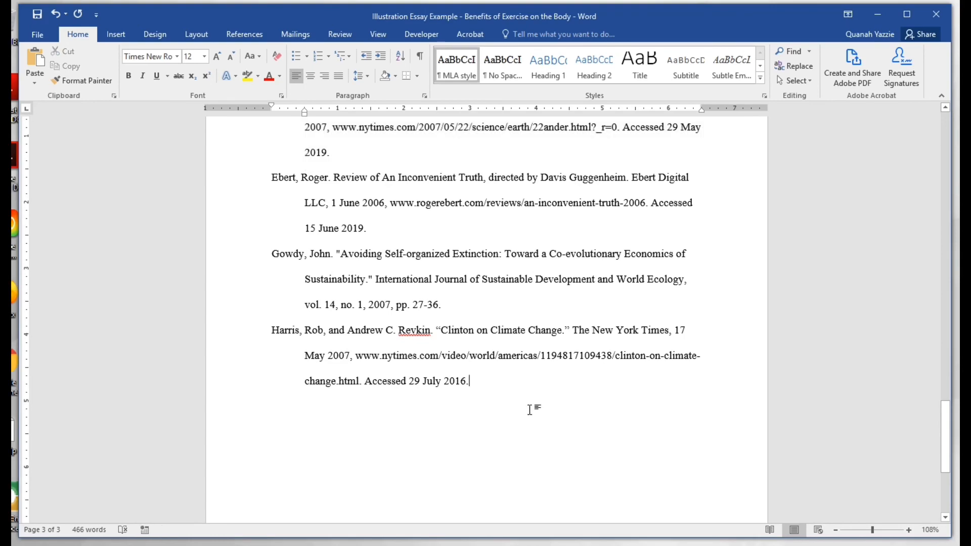
{"action": "scroll", "coordinate": [531, 410], "scroll_direction": "up", "scroll_amount": 3}
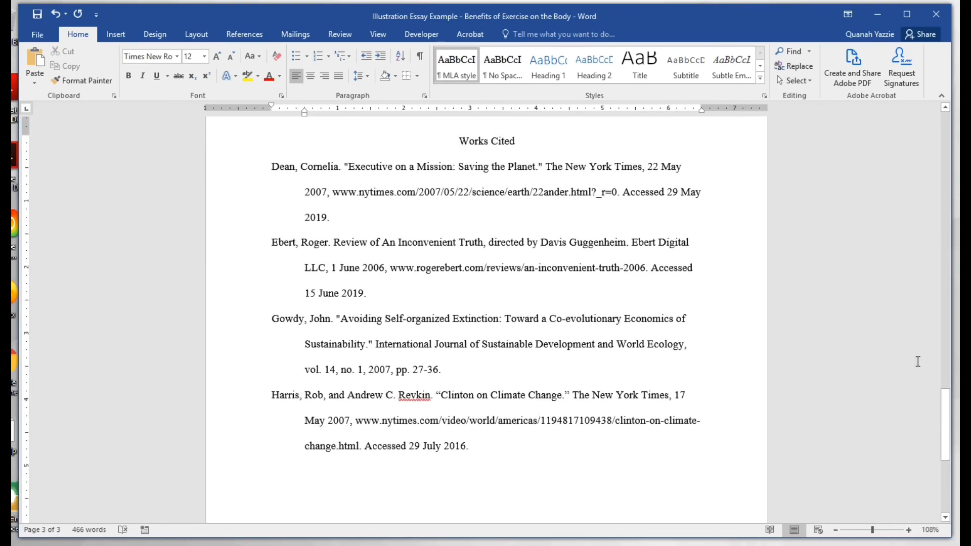
{"action": "left_click_drag", "start_coordinate": [947, 429], "coordinate": [921, 140]}
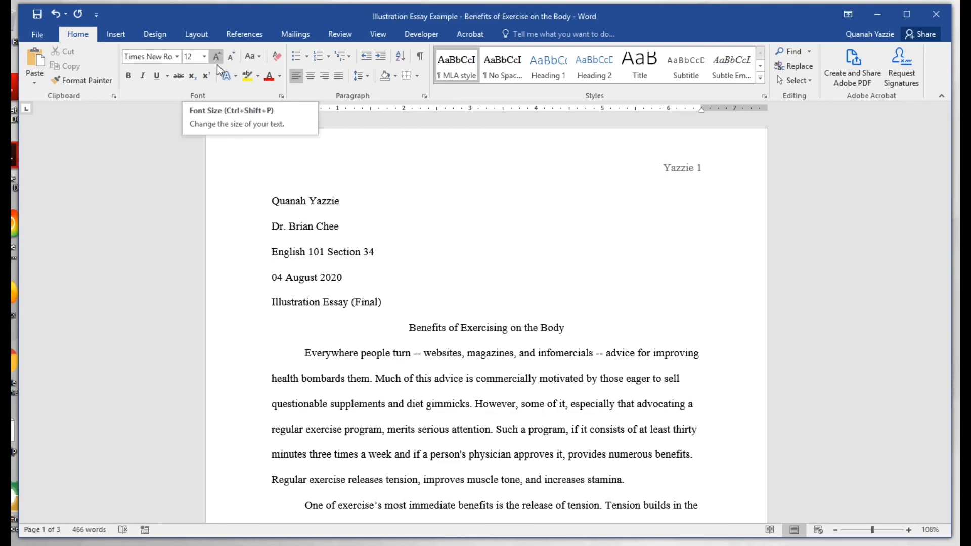
{"action": "left_click", "coordinate": [371, 77]}
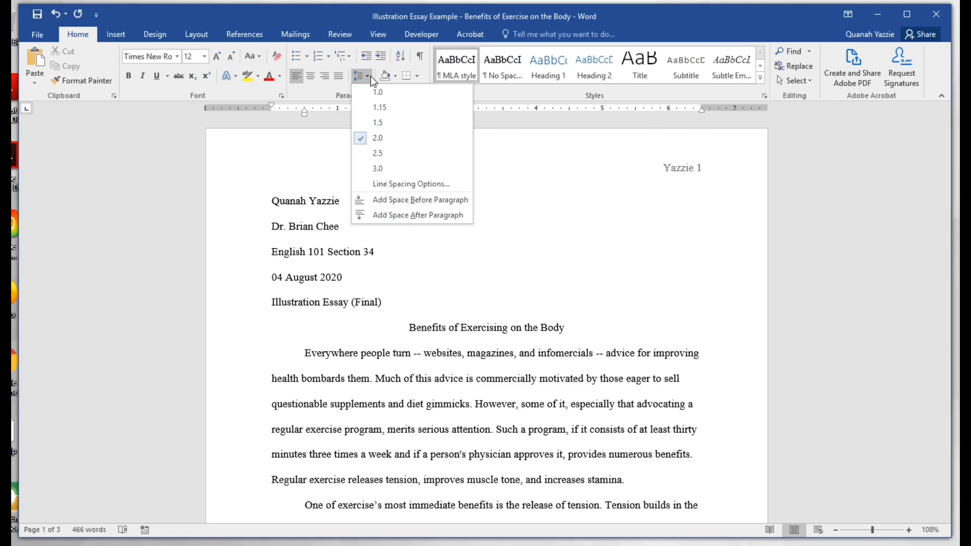
{"action": "left_click", "coordinate": [358, 78]}
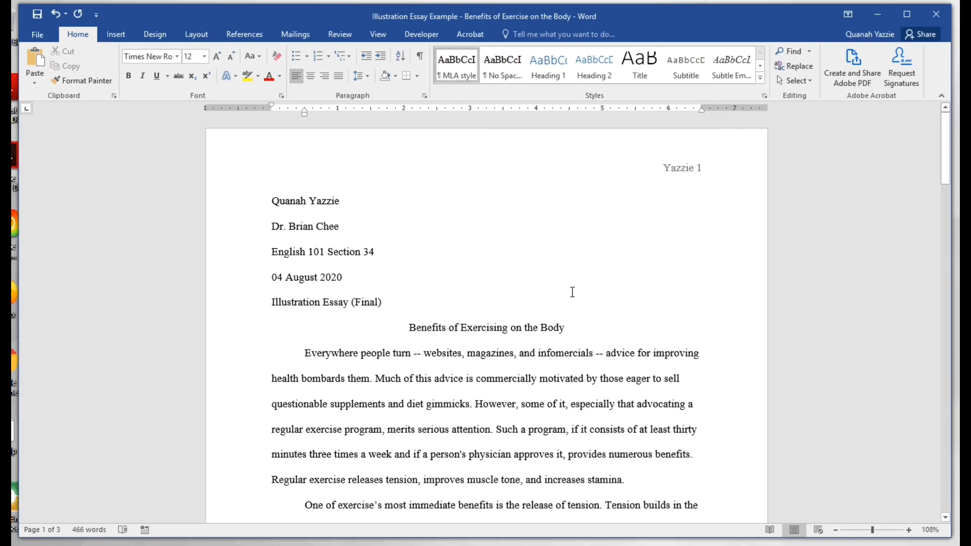
{"action": "scroll", "coordinate": [718, 203], "scroll_direction": "down", "scroll_amount": 3}
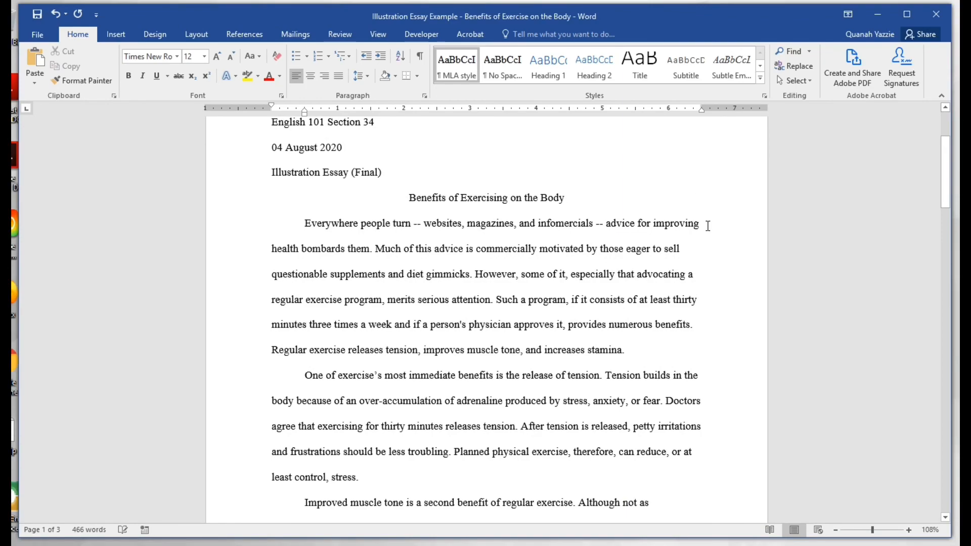
{"action": "scroll", "coordinate": [720, 214], "scroll_direction": "down", "scroll_amount": 10}
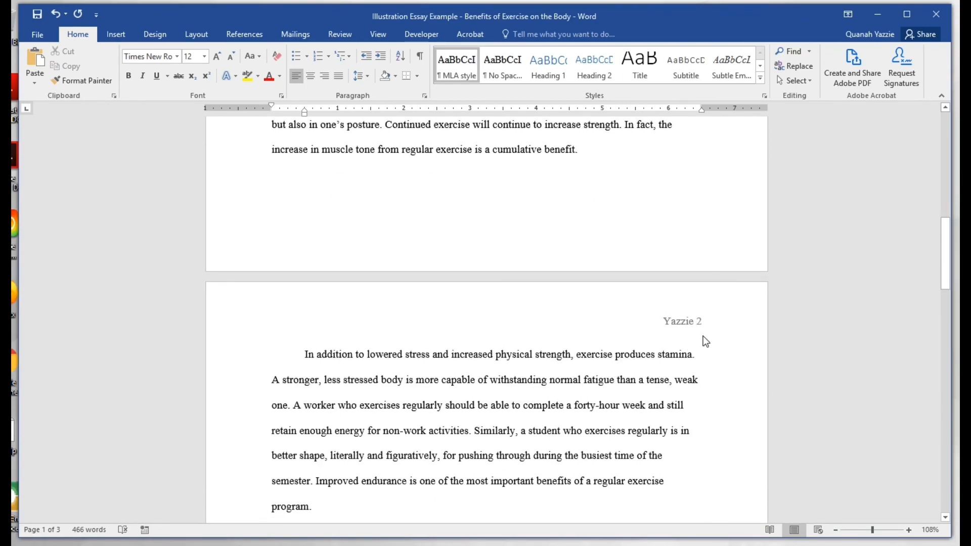
{"action": "scroll", "coordinate": [703, 335], "scroll_direction": "down", "scroll_amount": 7}
{"action": "scroll", "coordinate": [681, 410], "scroll_direction": "up", "scroll_amount": 18}
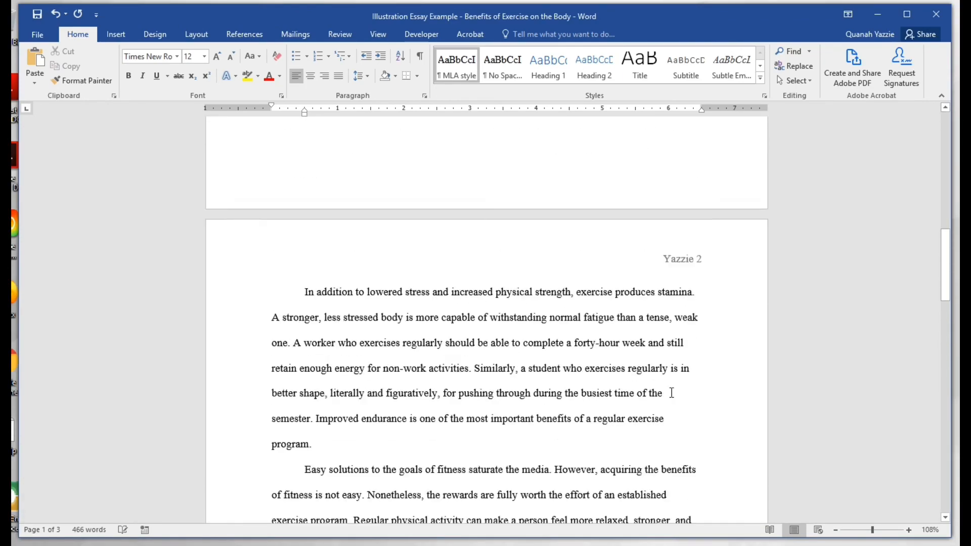
{"action": "scroll", "coordinate": [661, 380], "scroll_direction": "up", "scroll_amount": 4}
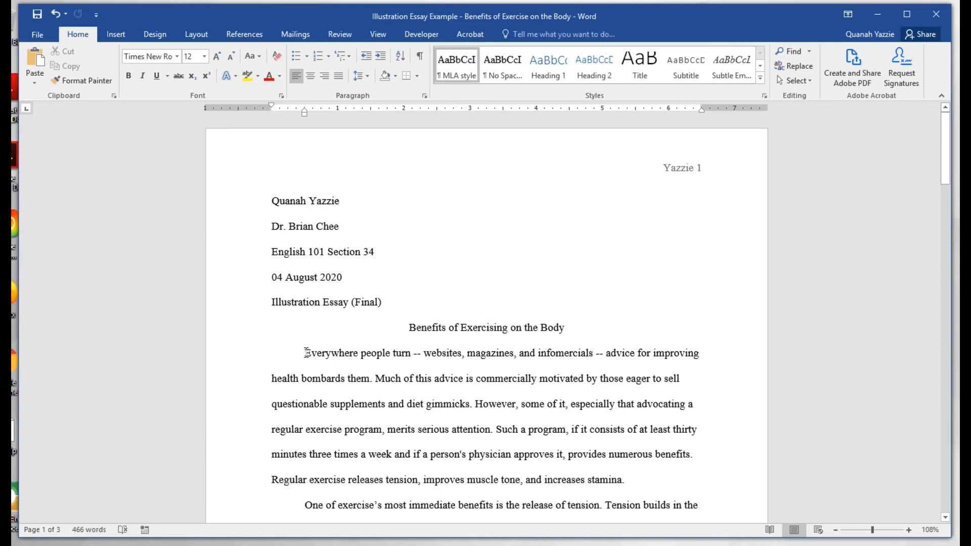
{"action": "scroll", "coordinate": [306, 352], "scroll_direction": "down", "scroll_amount": 15}
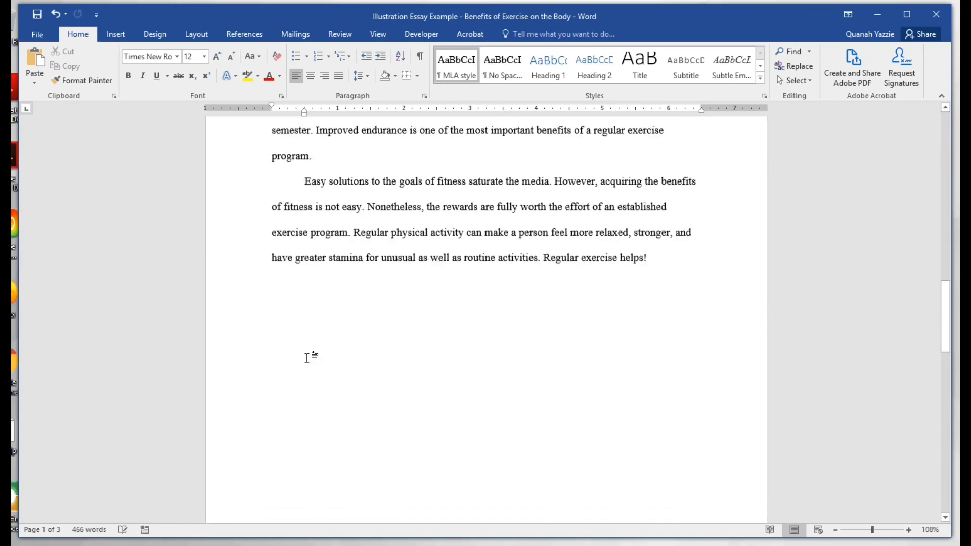
{"action": "scroll", "coordinate": [307, 357], "scroll_direction": "down", "scroll_amount": 12}
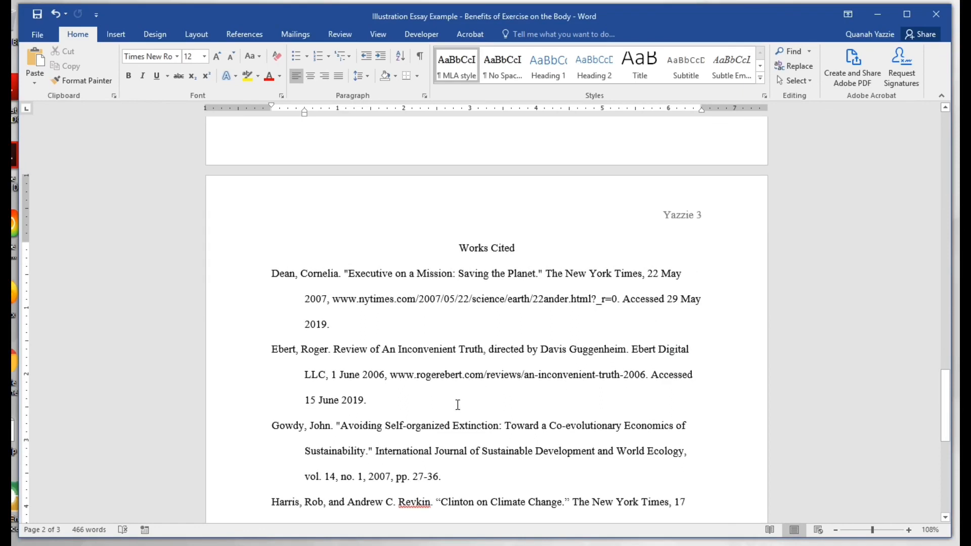
{"action": "scroll", "coordinate": [384, 394], "scroll_direction": "down", "scroll_amount": 2}
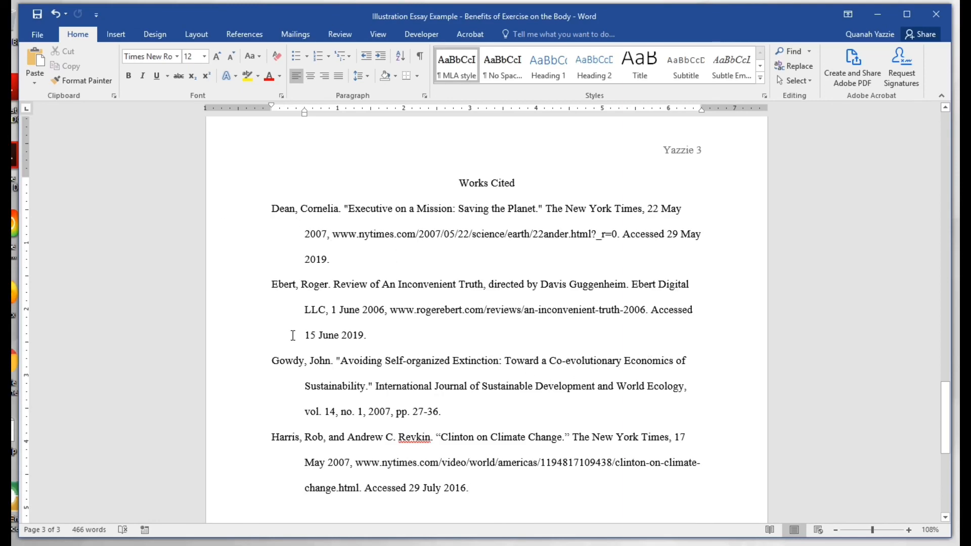
{"action": "scroll", "coordinate": [377, 364], "scroll_direction": "down", "scroll_amount": 2}
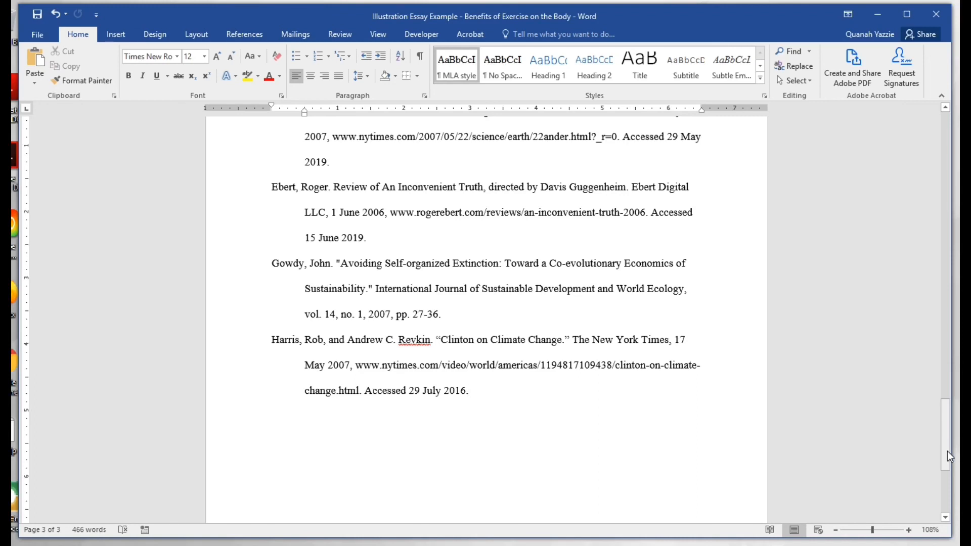
{"action": "left_click_drag", "start_coordinate": [947, 451], "coordinate": [940, 142]}
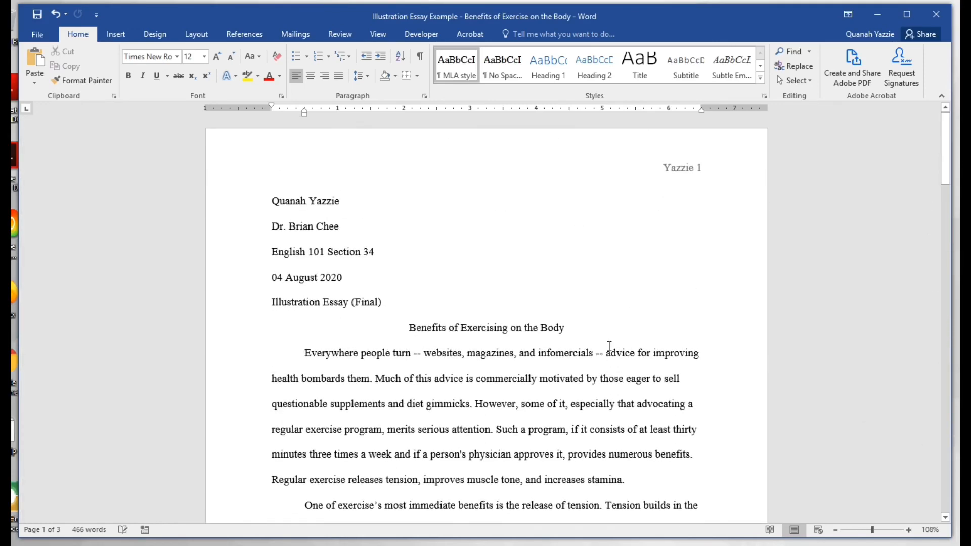